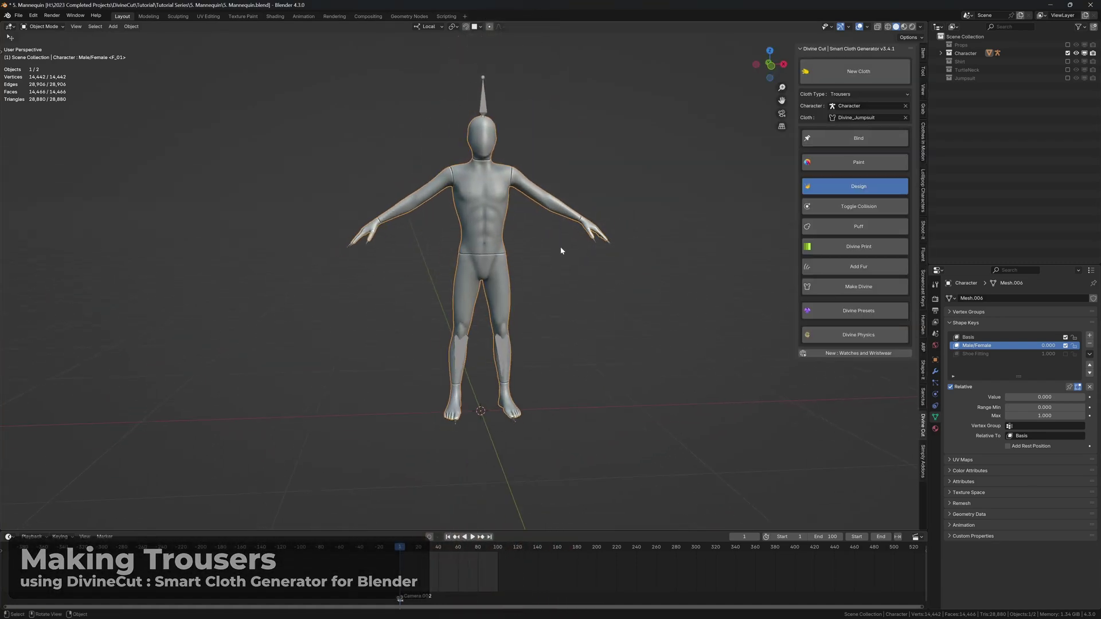
# Step: Start a new cloth for the character with the cloth type set to Trousers
pyautogui.click(816, 189)
pyautogui.click(832, 94)
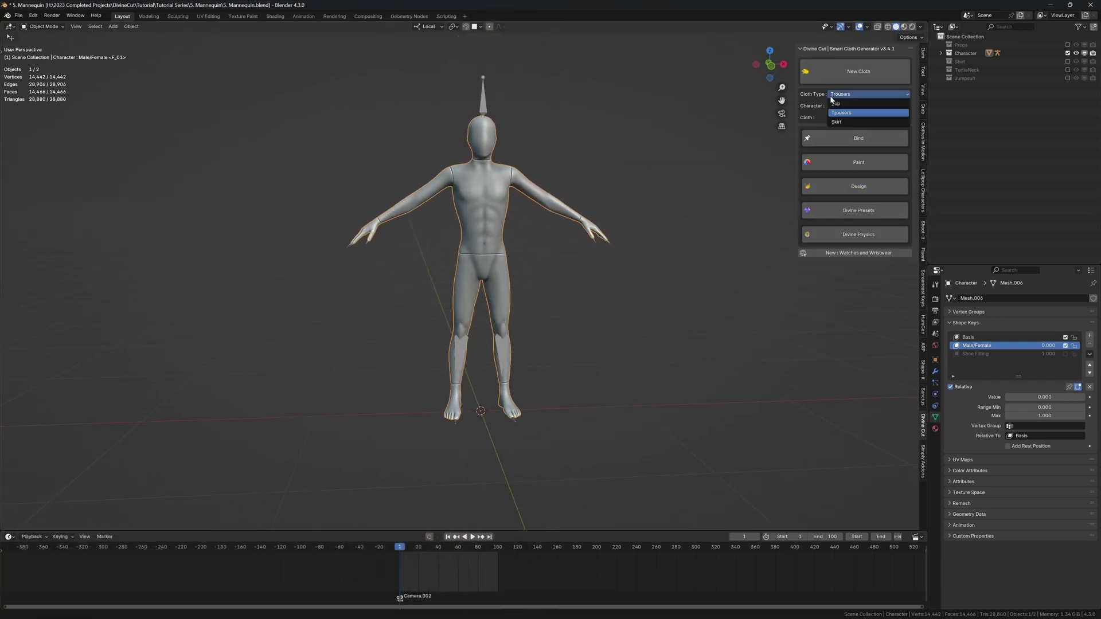
pyautogui.click(841, 113)
pyautogui.click(858, 71)
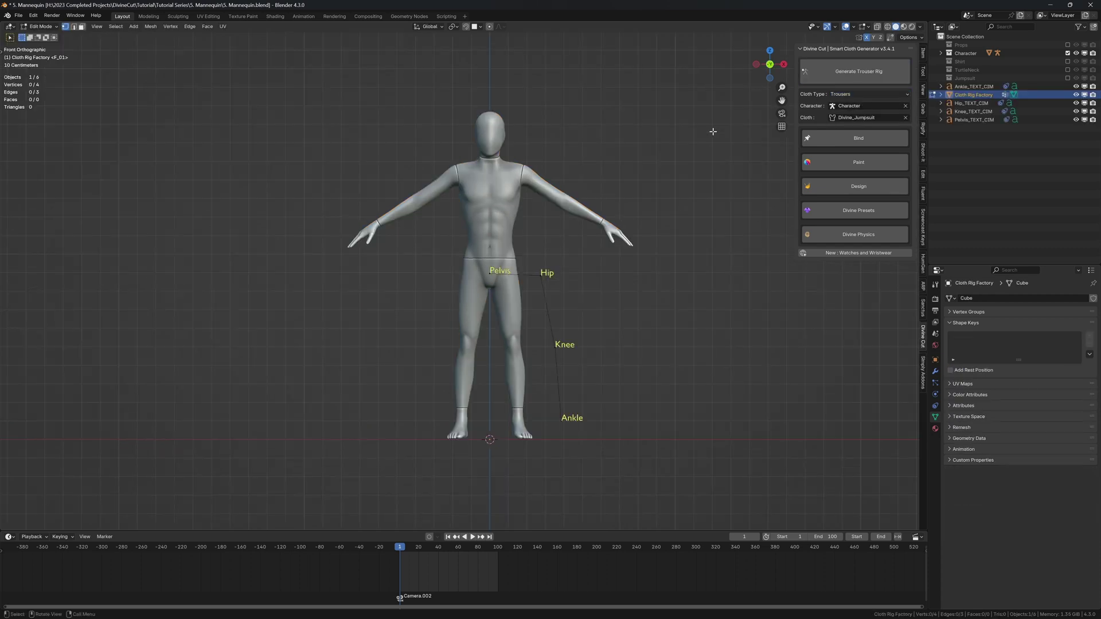
# Step: Place the Pelvis, Hip, Knee and Ankle guide points on the matching joints of the character's body and leg
pyautogui.moveTo(501, 266)
pyautogui.mouseDown()
pyautogui.moveTo(480, 274)
pyautogui.moveTo(496, 273)
pyautogui.mouseUp()
pyautogui.moveTo(548, 348); pyautogui.dragTo(512, 340)
pyautogui.moveTo(548, 423); pyautogui.dragTo(491, 413)
pyautogui.moveTo(624, 489); pyautogui.dragTo(624, 489)
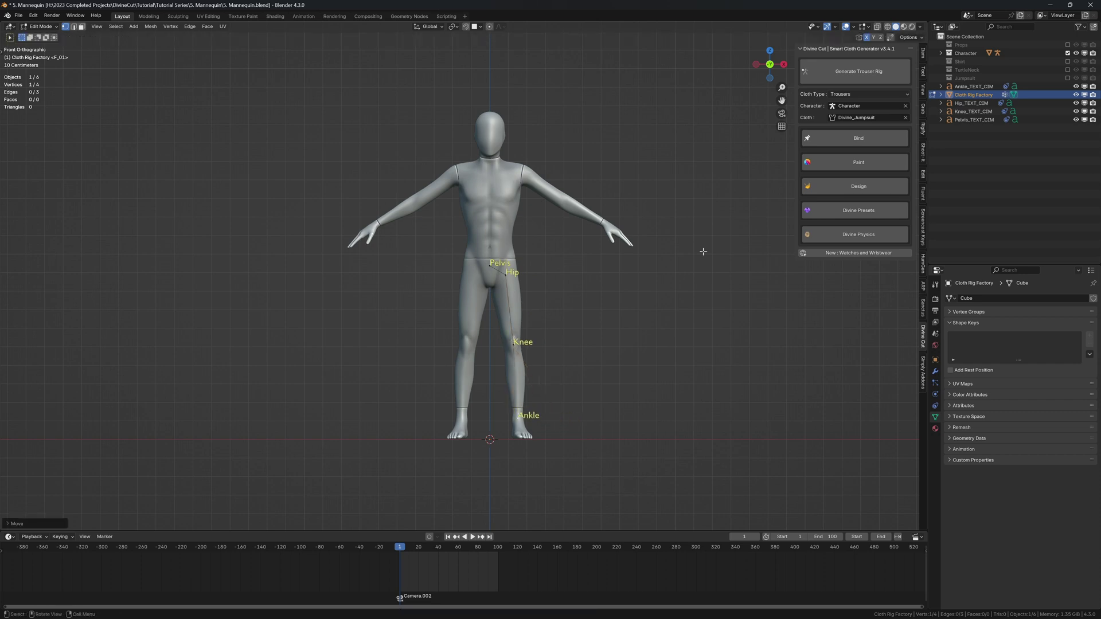
# Step: Generate the trouser rig and raise the waist circle along Z to the character's waist
pyautogui.click(836, 77)
pyautogui.click(521, 262)
pyautogui.scroll(4, 521, 263)
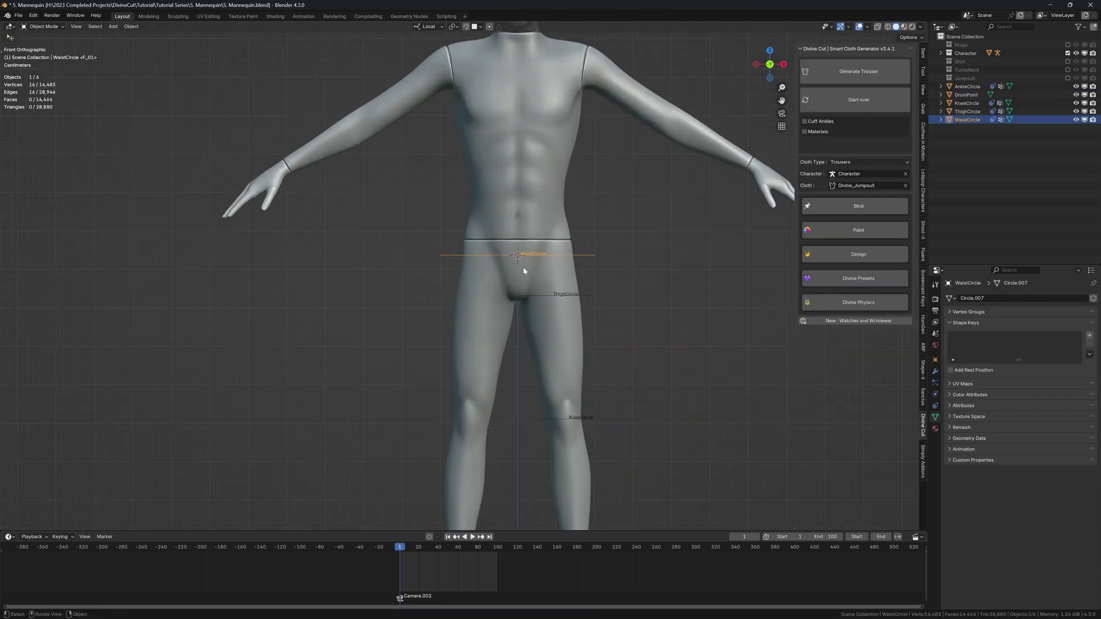
pyautogui.press('g')
pyautogui.press('z')
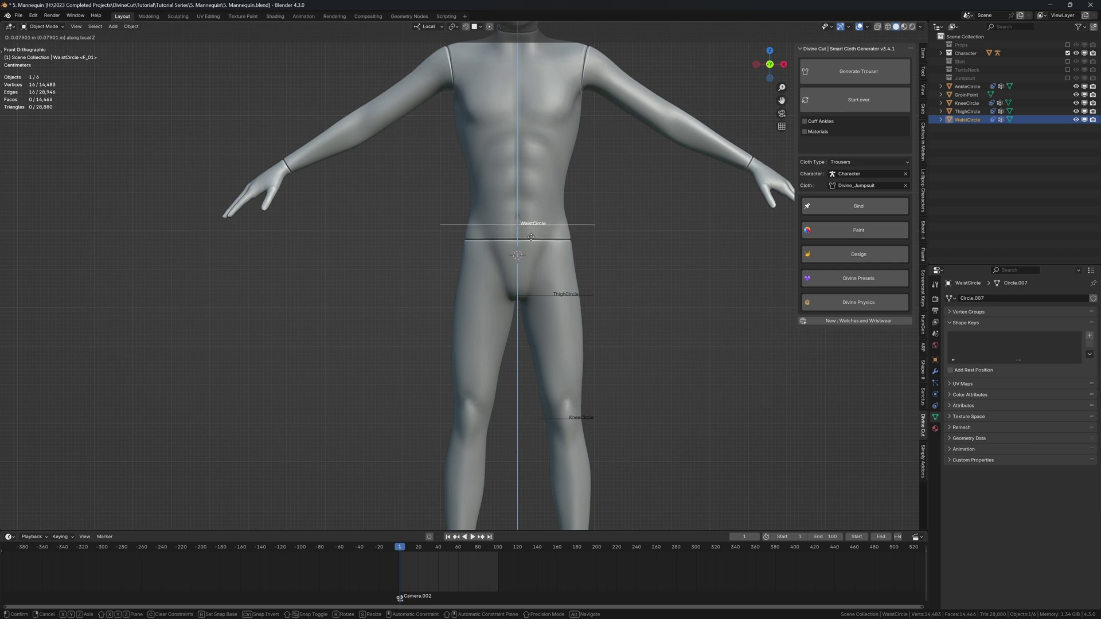
pyautogui.click(531, 237)
pyautogui.press('g')
pyautogui.press('z')
pyautogui.click(541, 231)
# Step: Fit the waist circle's depth to the torso by scaling and moving it along its local Y axis
pyautogui.moveTo(540, 231); pyautogui.dragTo(622, 356, button='middle')
pyautogui.press('s')
pyautogui.press('y')
pyautogui.click(626, 294)
pyautogui.moveTo(626, 294); pyautogui.dragTo(732, 273, button='middle')
pyautogui.press('g')
pyautogui.press('y')
pyautogui.click(568, 255)
pyautogui.press('s')
pyautogui.press('y')
pyautogui.click(677, 273)
# Step: Adjust the waist circle's width along its local X axis to fit closely around the waist
pyautogui.press('s')
pyautogui.press('x')
pyautogui.click(728, 273)
pyautogui.press('s')
pyautogui.press('x')
pyautogui.click(648, 262)
# Step: Fit the thigh circle around the upper leg by moving it along Y and X and scaling it
pyautogui.click(645, 280)
pyautogui.moveTo(645, 279)
pyautogui.mouseDown(button='middle')
pyautogui.moveTo(590, 258)
pyautogui.moveTo(603, 271)
pyautogui.moveTo(683, 275)
pyautogui.moveTo(621, 274)
pyautogui.moveTo(643, 271)
pyautogui.moveTo(646, 287)
pyautogui.mouseUp(button='middle')
pyautogui.press('g')
pyautogui.press('y')
pyautogui.click(619, 270)
pyautogui.press('s')
pyautogui.click(627, 269)
pyautogui.press('g')
pyautogui.press('x')
pyautogui.click(643, 284)
# Step: Scale the knee circle and position it around the character's knee
pyautogui.click(518, 376)
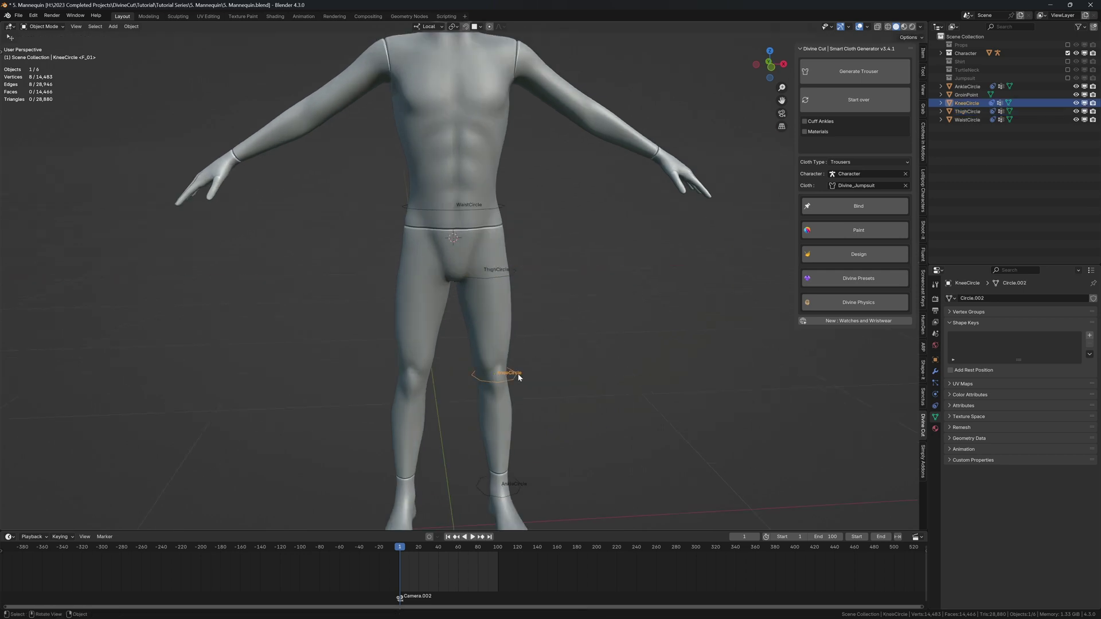
pyautogui.press('KP_3')
pyautogui.press('s')
pyautogui.click(627, 364)
pyautogui.press('KP_1')
pyautogui.press('g')
pyautogui.click(537, 397)
# Step: Position the ankle circle around the ankle and scale it down to a close fit
pyautogui.keyDown('shift'); pyautogui.moveTo(501, 508); pyautogui.dragTo(514, 435, button='middle'); pyautogui.keyUp('shift')
pyautogui.click(511, 492)
pyautogui.press('s')
pyautogui.moveTo(536, 473); pyautogui.dragTo(597, 445, button='middle')
pyautogui.click(553, 480)
pyautogui.press('KP_3')
pyautogui.press('g')
pyautogui.click(551, 477)
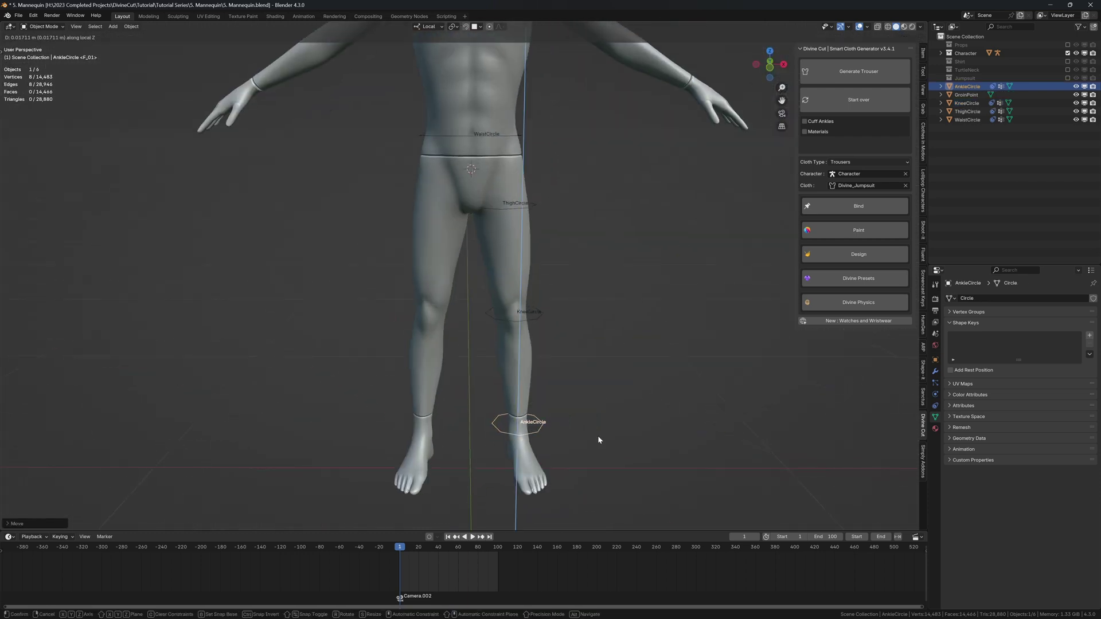
pyautogui.press('s')
pyautogui.click(554, 437)
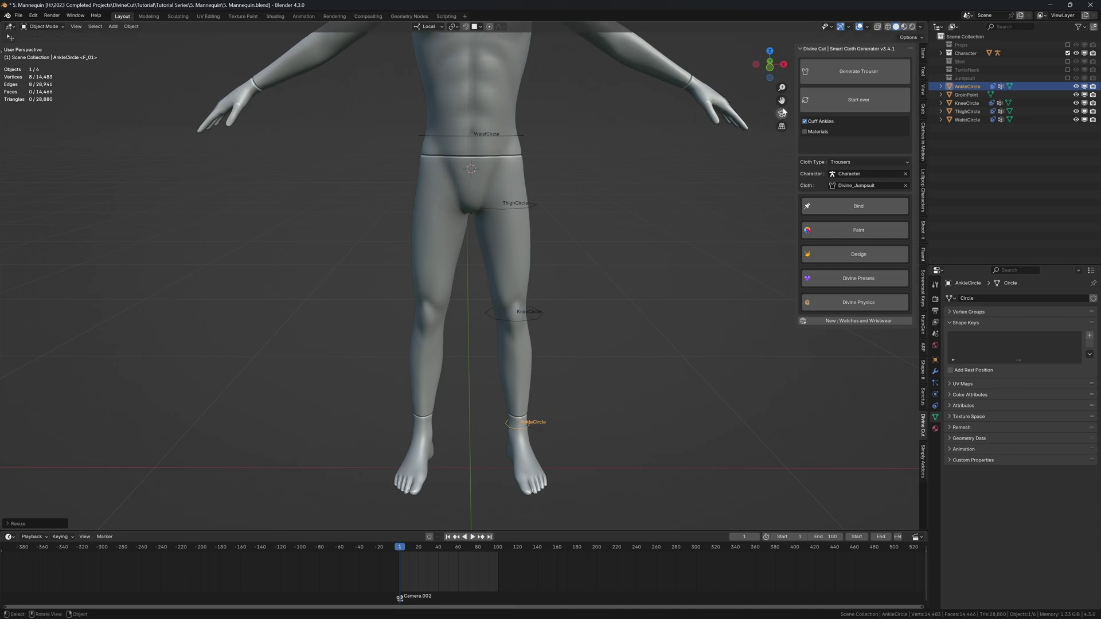
# Step: Generate the trousers with Cuff Ankles enabled and preview the cloth simulation from the first frame
pyautogui.click(828, 75)
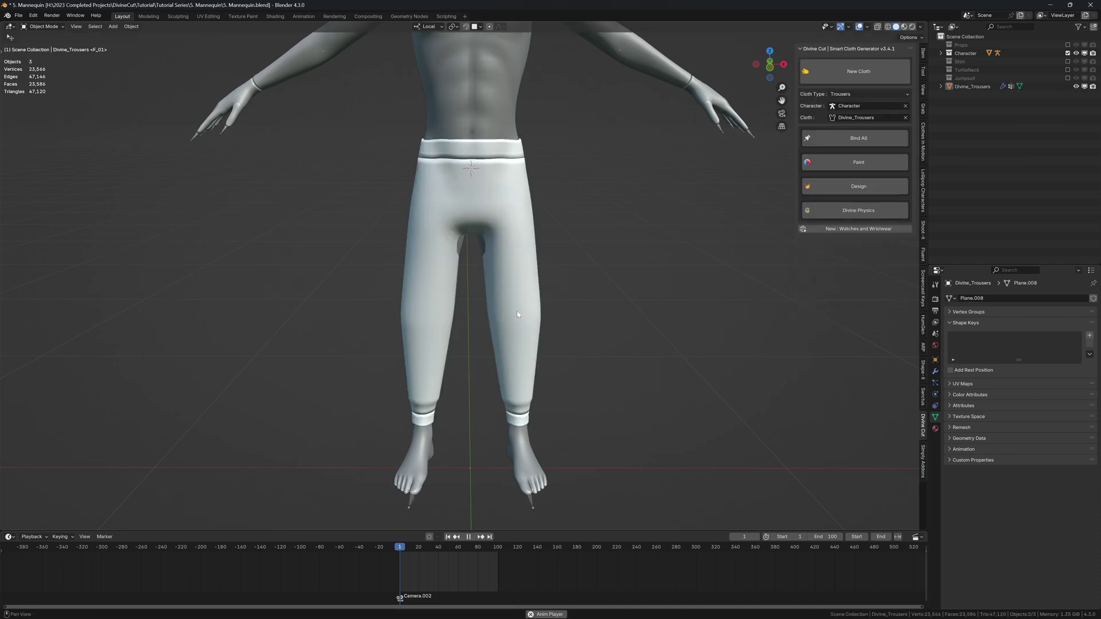
pyautogui.moveTo(511, 407); pyautogui.dragTo(455, 402, button='middle')
pyautogui.scroll(-2, 539, 405)
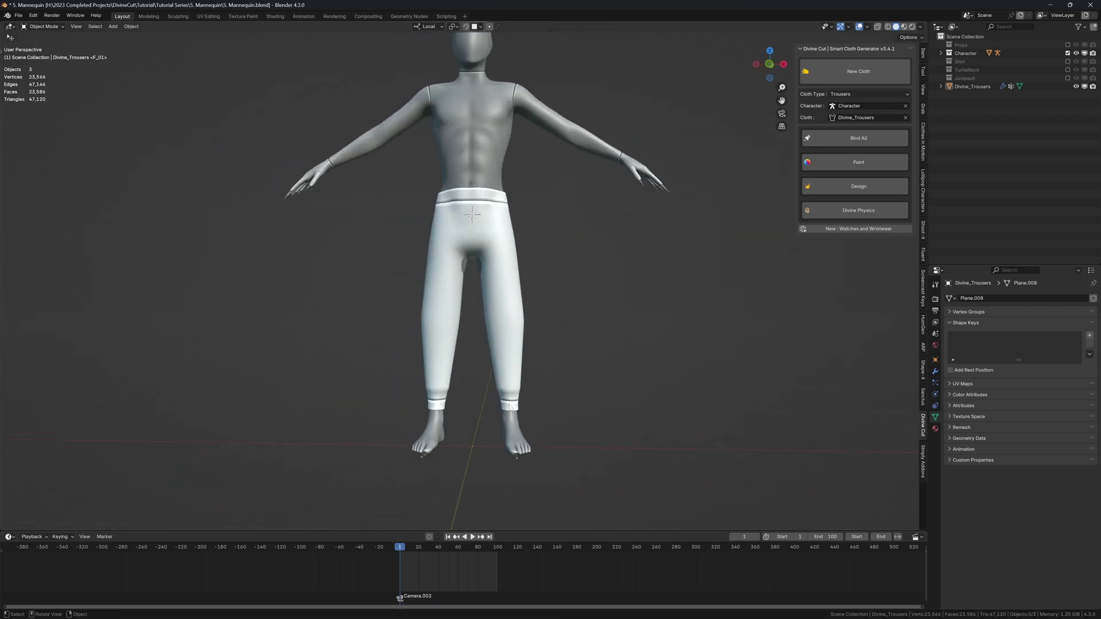
pyautogui.press('space')
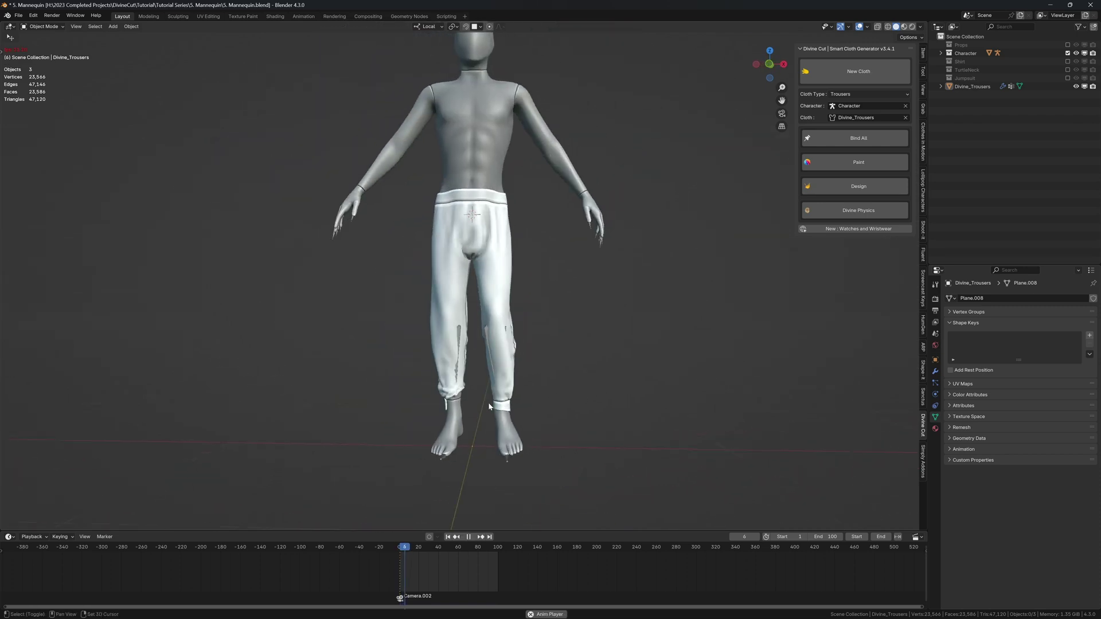
pyautogui.press('Escape')
# Step: Bind the cuffed trousers to the character, replay the cloth simulation and return to the first frame
pyautogui.click(447, 379)
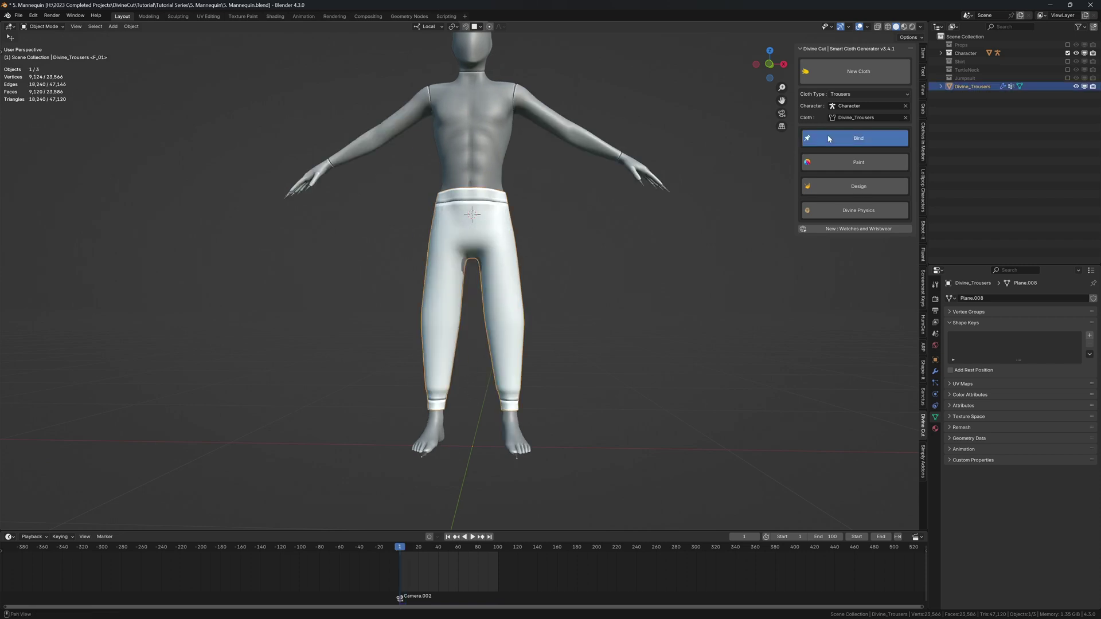
pyautogui.press('space')
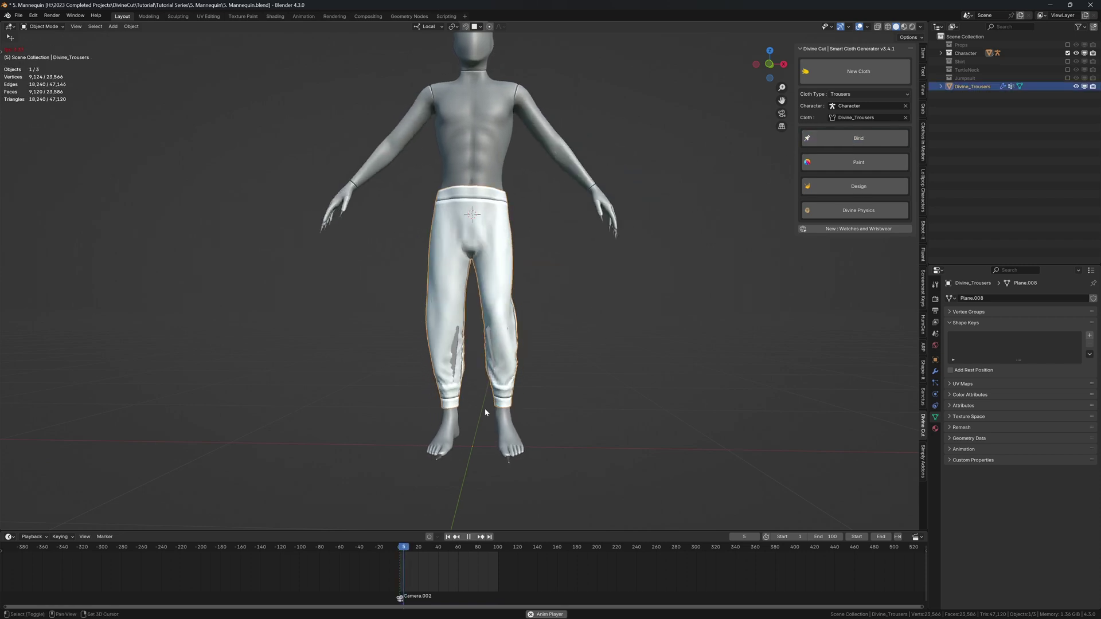
pyautogui.press('space')
pyautogui.hotkey('shift', 'Left')
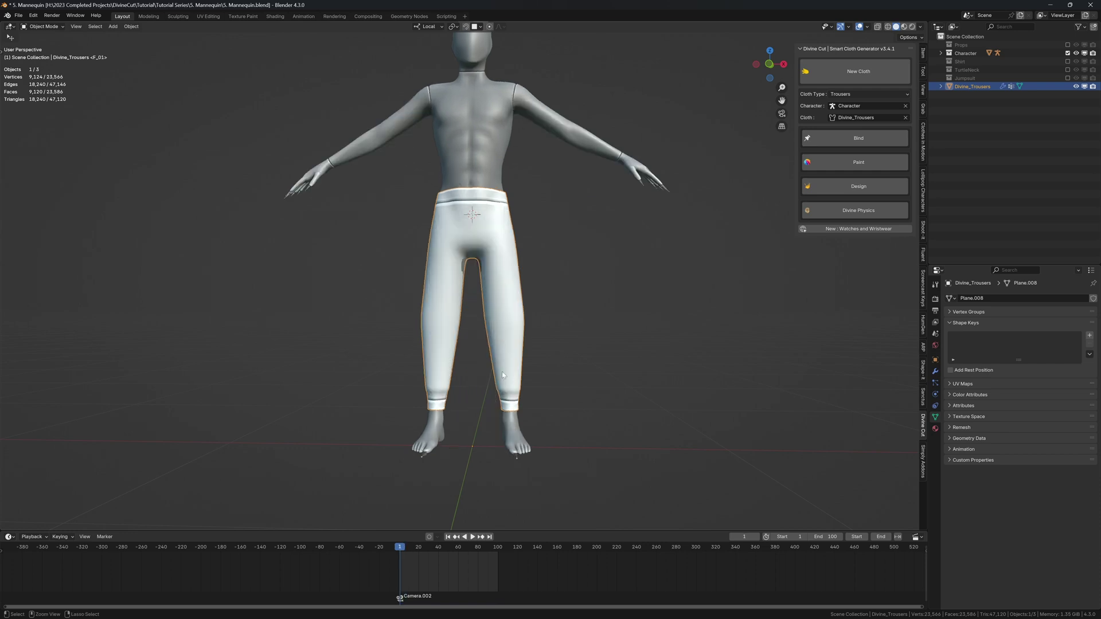
# Step: Undo the trouser generation and enlarge the ankle circle for wider leg openings
pyautogui.click(480, 390)
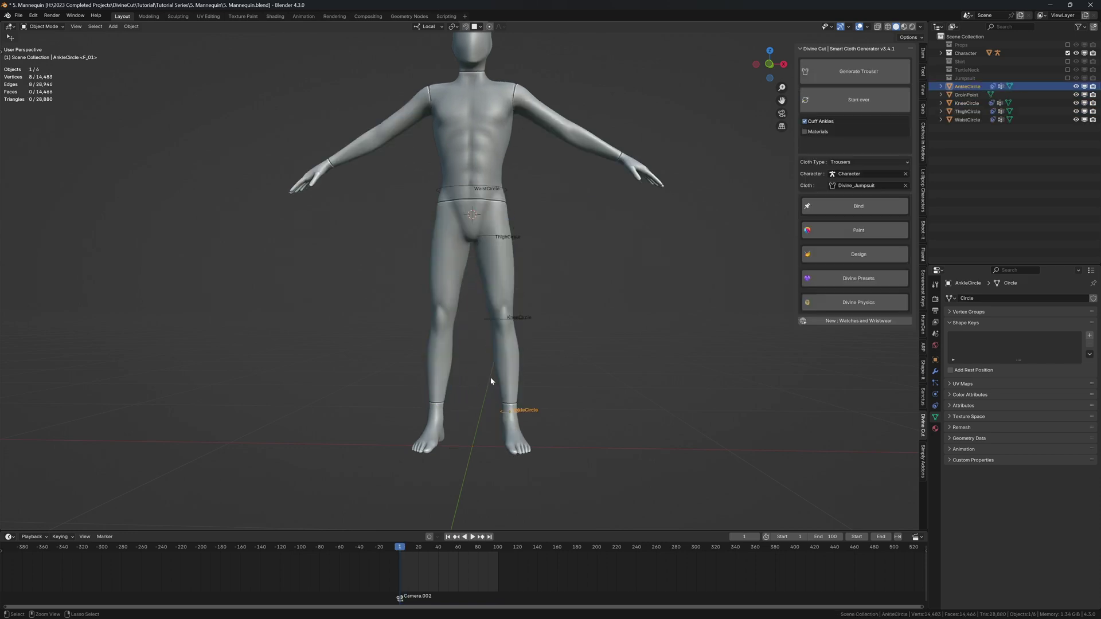
pyautogui.moveTo(589, 387); pyautogui.dragTo(516, 401, button='middle')
pyautogui.press('s')
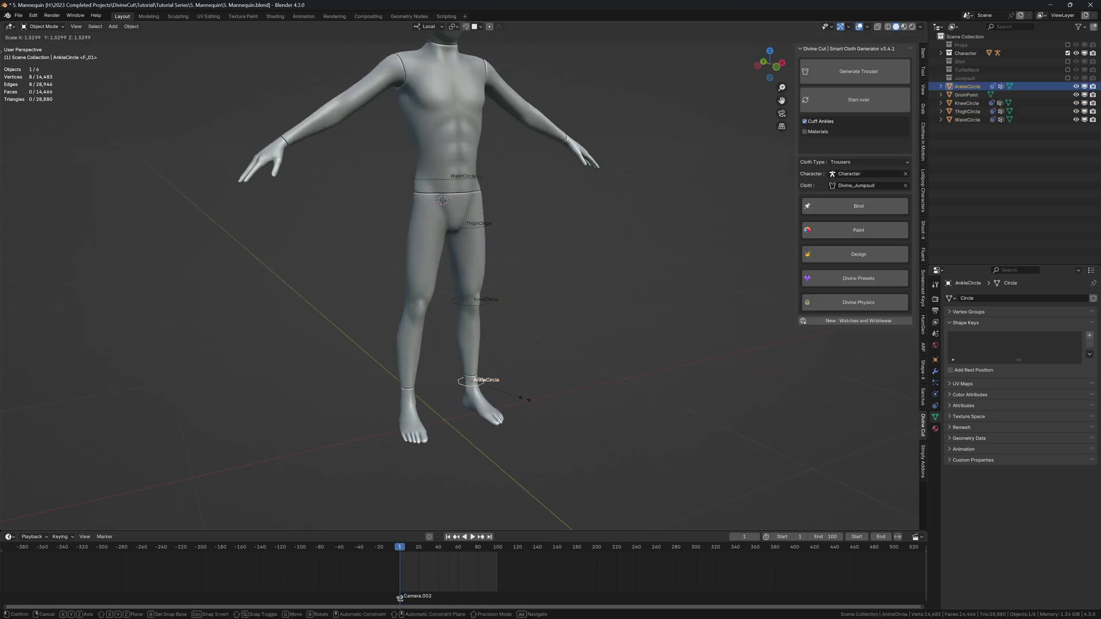
pyautogui.click(530, 401)
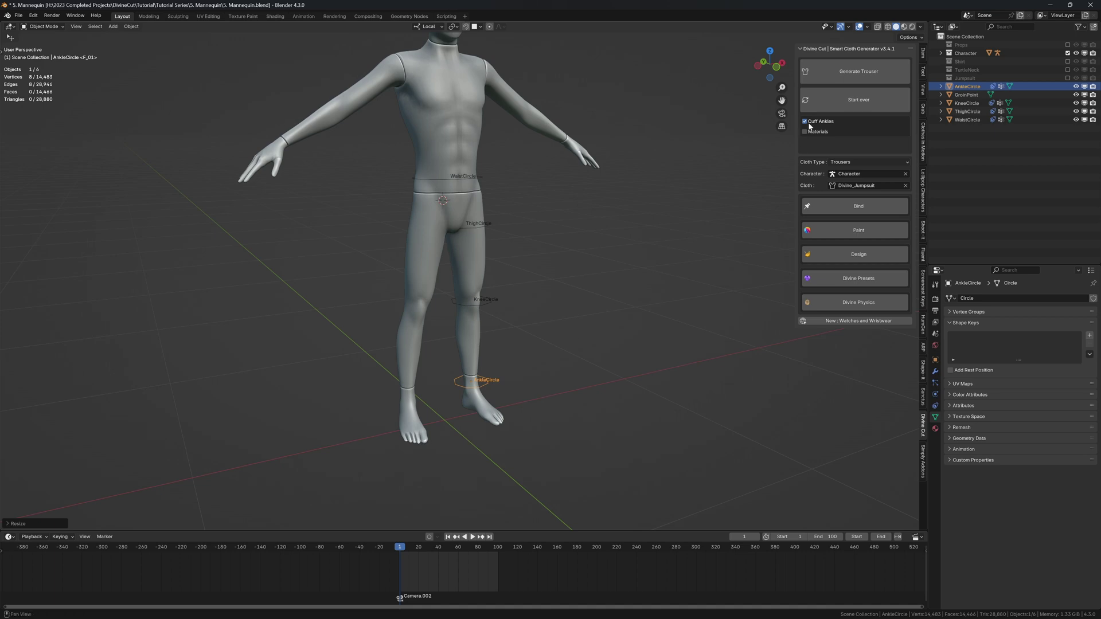
# Step: Generate the trousers with Cuff Ankles disabled and preview the cloth simulation around the waist
pyautogui.moveTo(725, 112); pyautogui.dragTo(810, 70, button='middle')
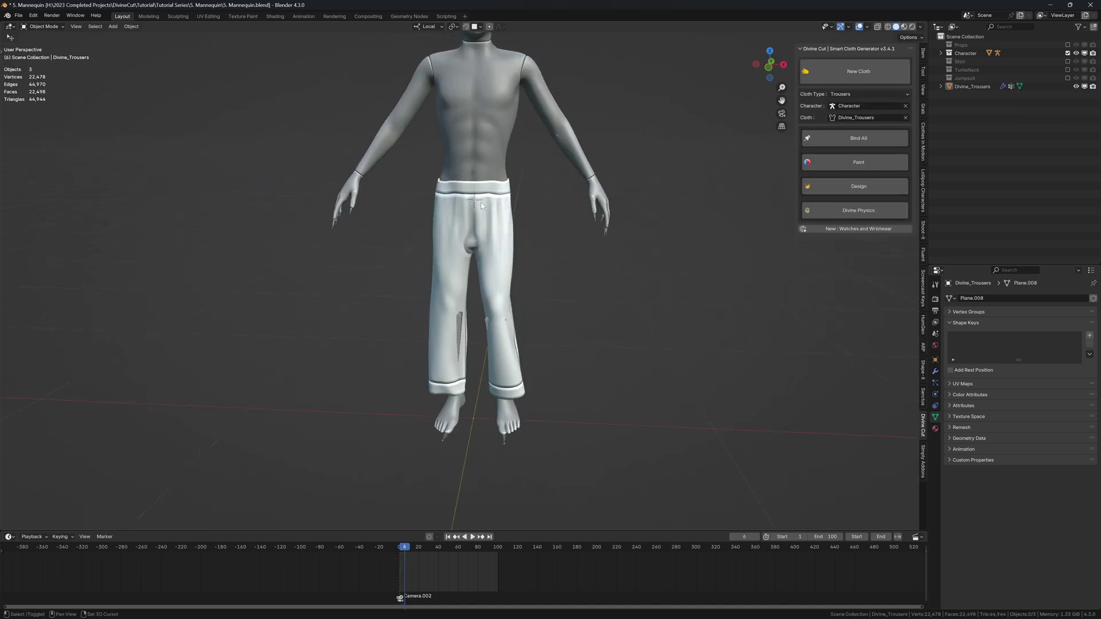
pyautogui.moveTo(505, 204); pyautogui.dragTo(527, 262, button='middle')
pyautogui.hotkey('shift', 'Left')
pyautogui.scroll(2, 497, 213)
pyautogui.scroll(2, 531, 225)
pyautogui.press('space')
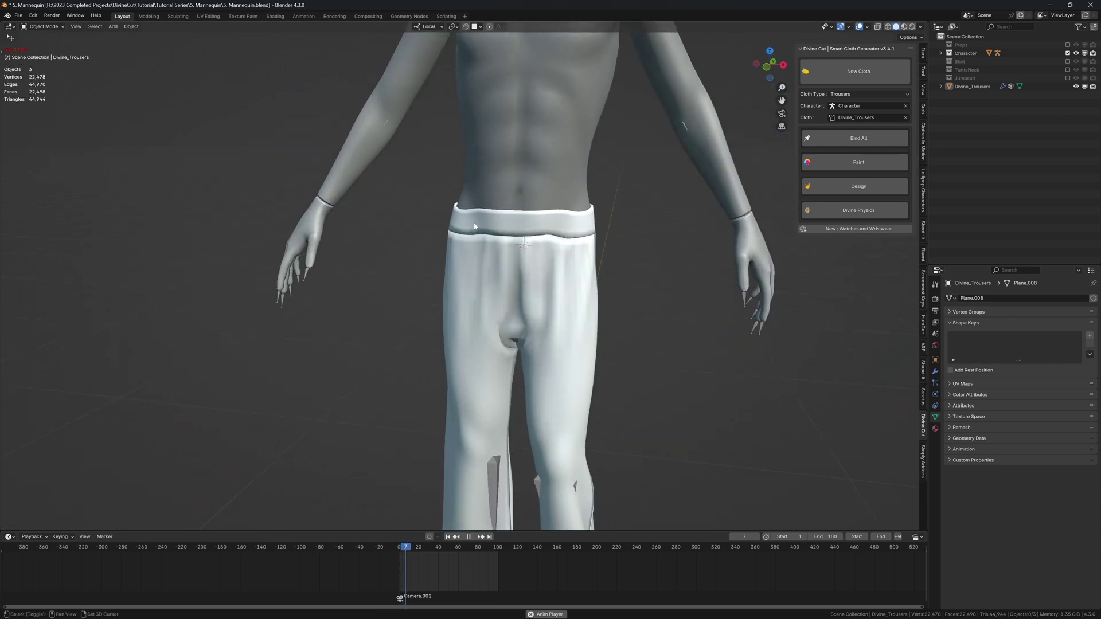
pyautogui.press('Escape')
# Step: Bind the trousers to the character and play the animation to frame 15 to check the cloth
pyautogui.click(514, 241)
pyautogui.scroll(-4, 513, 240)
pyautogui.moveTo(709, 190); pyautogui.dragTo(638, 188, button='middle')
pyautogui.click(814, 142)
pyautogui.press('space')
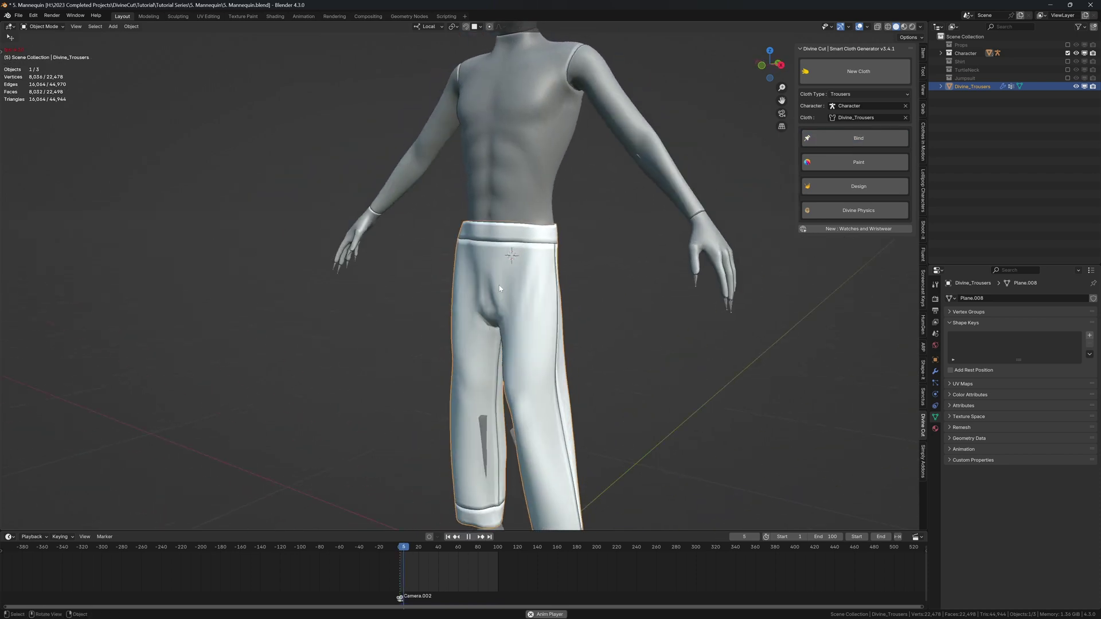
pyautogui.press('space')
pyautogui.moveTo(501, 302); pyautogui.dragTo(567, 300, button='middle')
pyautogui.scroll(-4, 567, 300)
pyautogui.press('space')
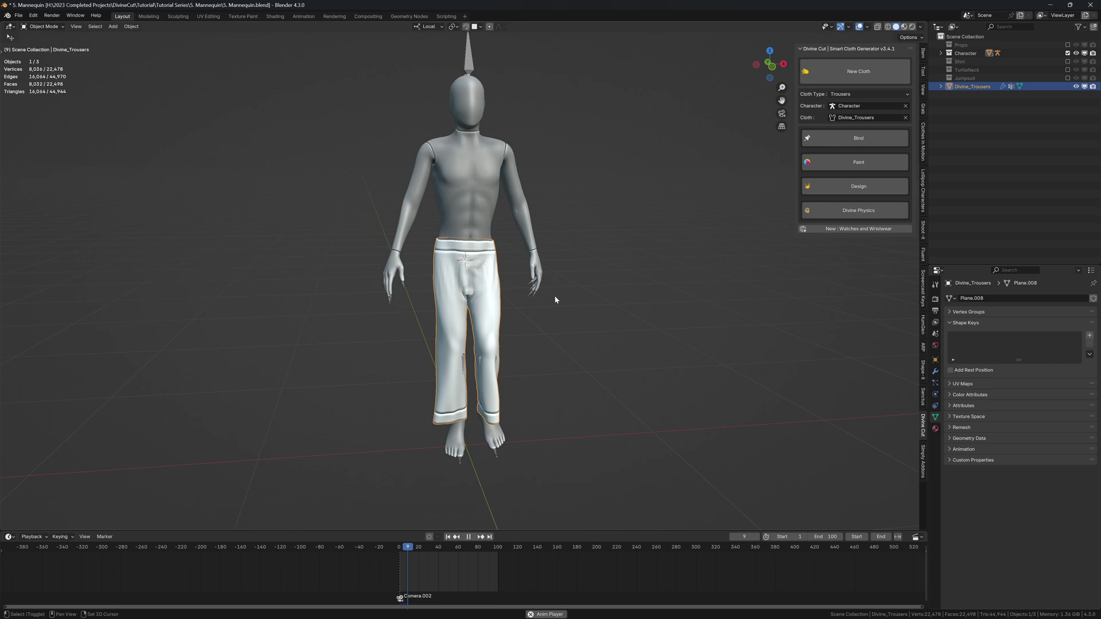
pyautogui.press('space')
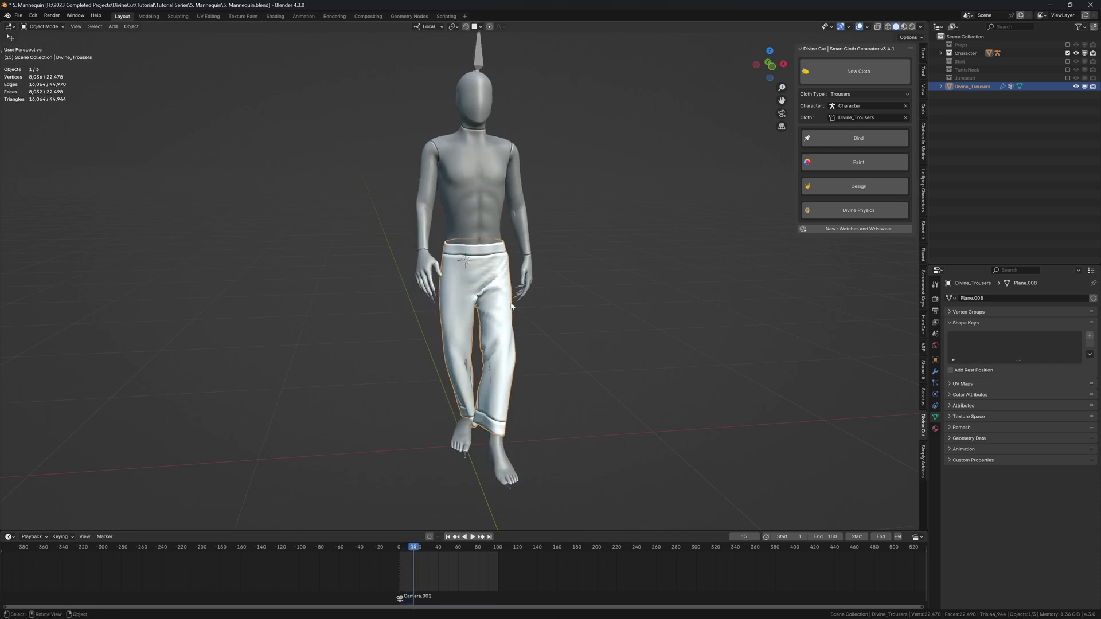
# Step: Hide the viewport overlays and enable the trousers' Subdivision.001 modifier in the viewport
pyautogui.moveTo(506, 295); pyautogui.dragTo(659, 310, button='middle')
pyautogui.hotkey('shift', 'alt', 'z')
pyautogui.scroll(2, 539, 293)
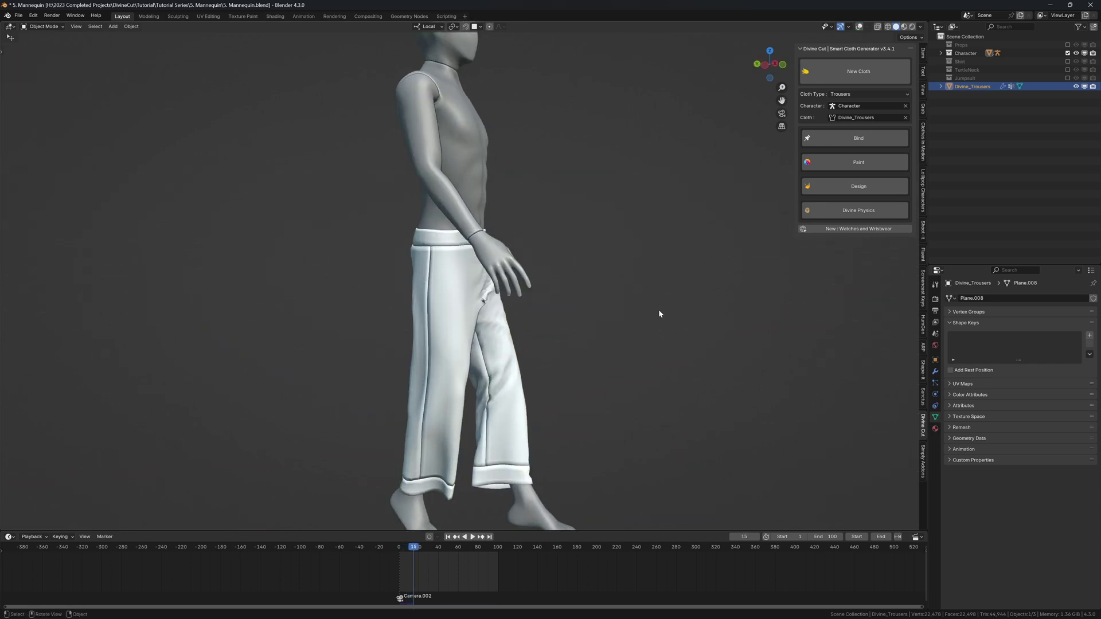
pyautogui.click(939, 374)
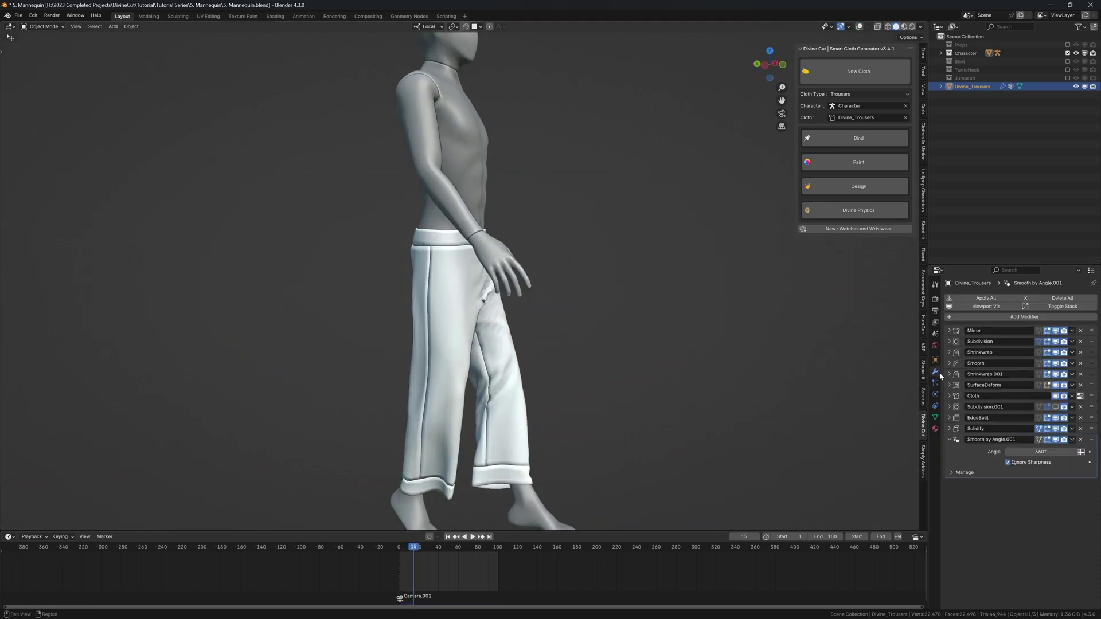
pyautogui.click(1055, 406)
pyautogui.moveTo(516, 396); pyautogui.dragTo(601, 407, button='middle')
pyautogui.scroll(4, 576, 372)
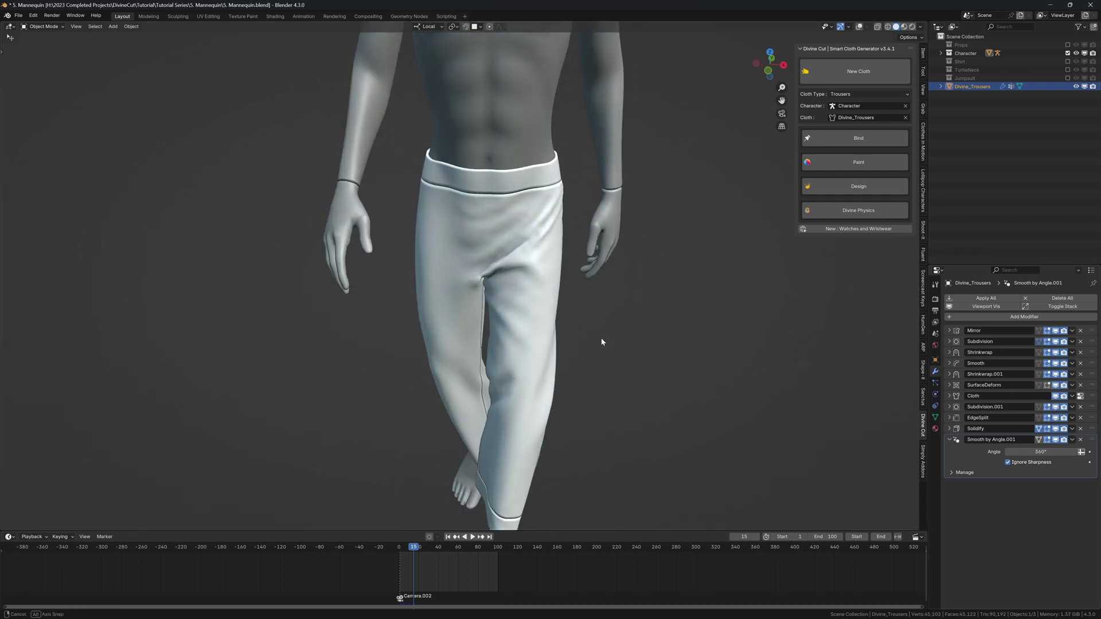
# Step: Replay the cloth simulation from the first frame with the subdivided trousers and return to the start
pyautogui.scroll(-3, 573, 315)
pyautogui.hotkey('shift', 'Left')
pyautogui.scroll(-1, 516, 275)
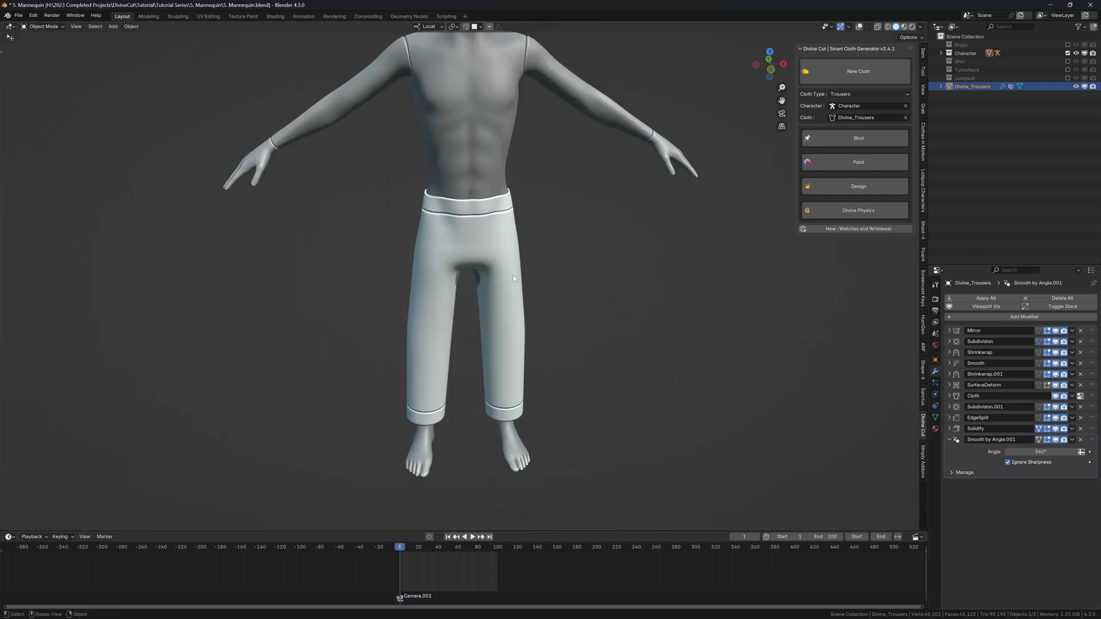
pyautogui.moveTo(506, 274); pyautogui.dragTo(547, 267, button='middle')
pyautogui.press('space')
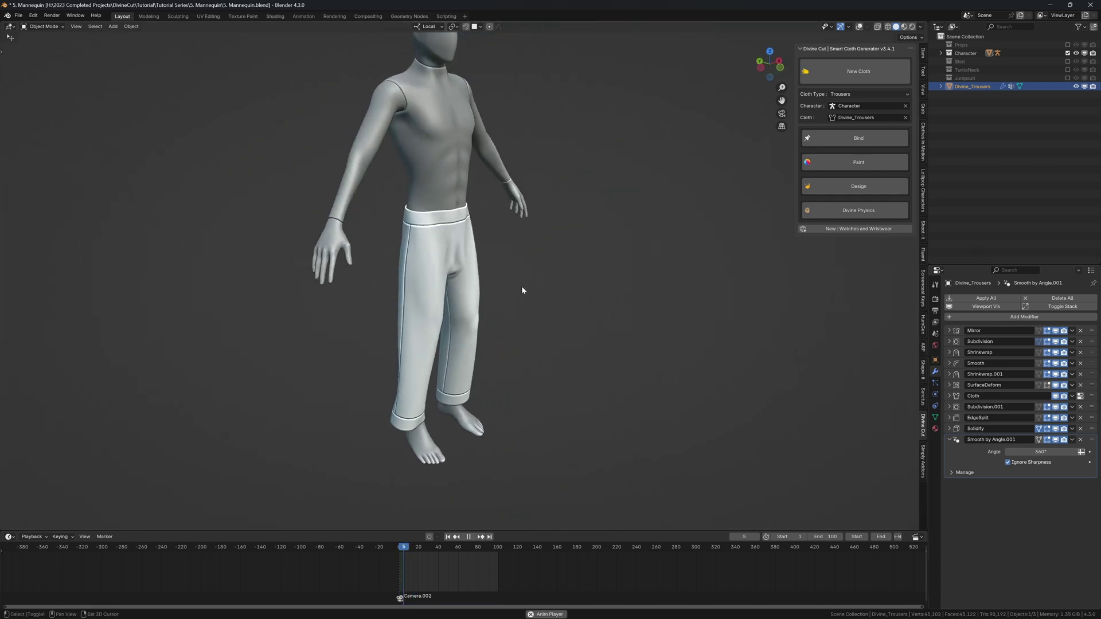
pyautogui.press('Escape')
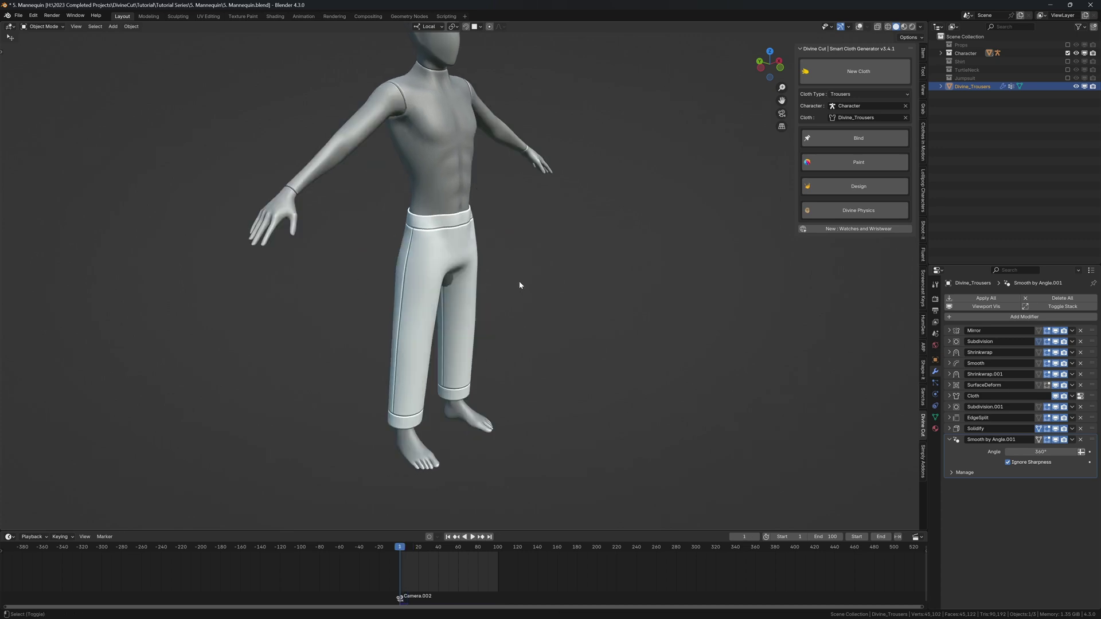
# Step: Restore the overlays and begin Inflate/Deflate weight painting on the trousers with brush strength 0.313
pyautogui.hotkey('shift', 'alt', 'z')
pyautogui.moveTo(518, 285); pyautogui.dragTo(459, 261, button='middle')
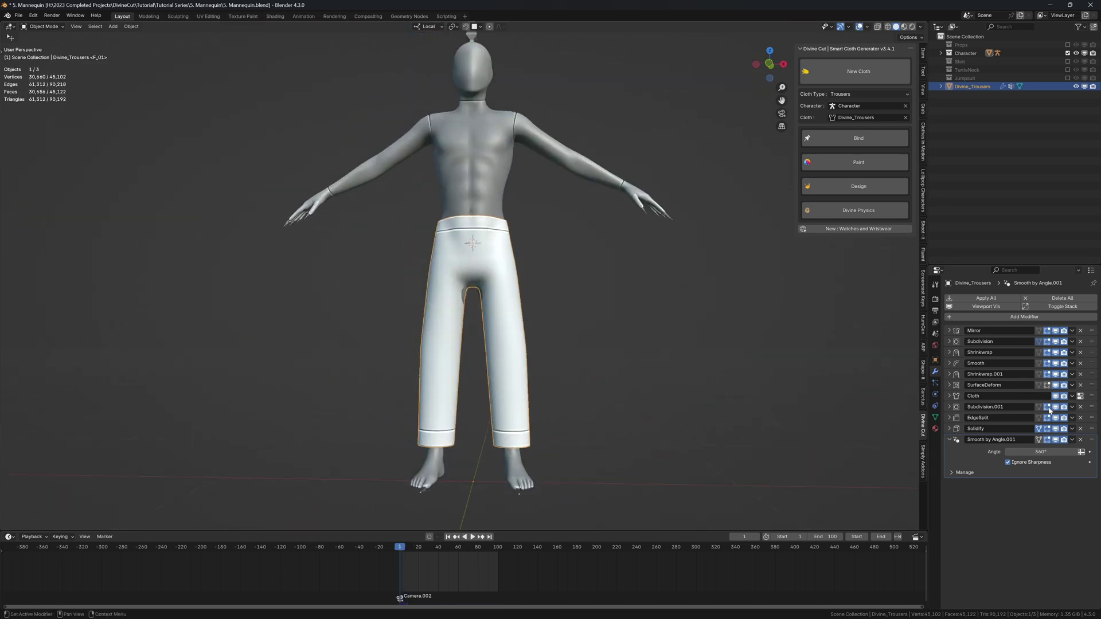
pyautogui.click(843, 167)
pyautogui.scroll(5, 487, 269)
pyautogui.press('z')
pyautogui.click(451, 268)
pyautogui.press('z')
pyautogui.click(486, 261)
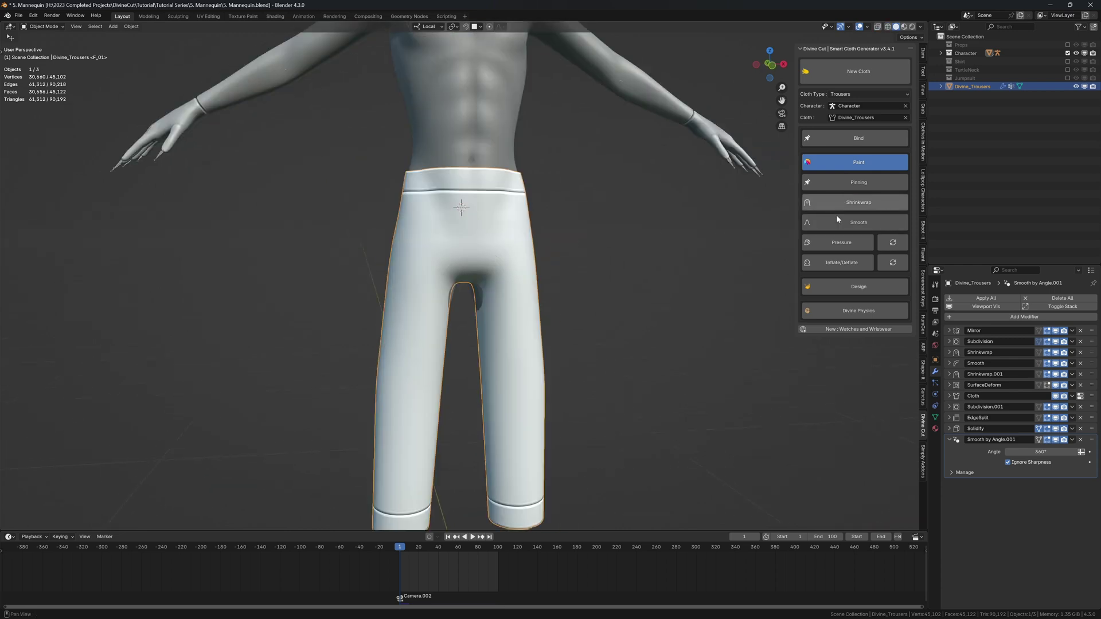
pyautogui.click(841, 262)
pyautogui.moveTo(474, 251); pyautogui.dragTo(459, 247, button='middle')
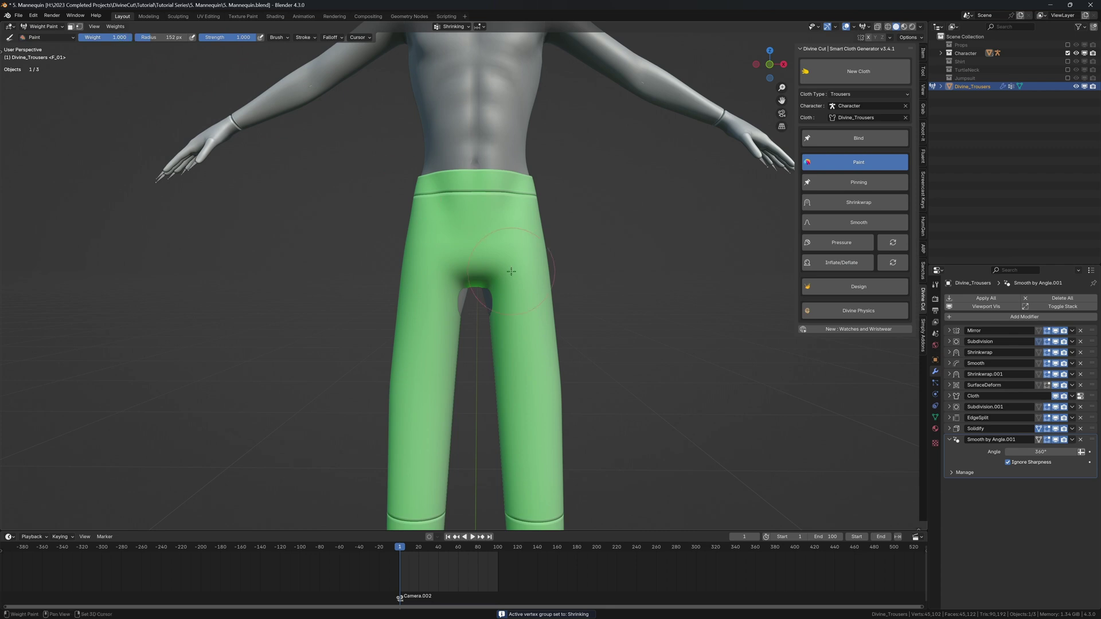
pyautogui.hotkey('shift', 'f')
pyautogui.click(545, 246)
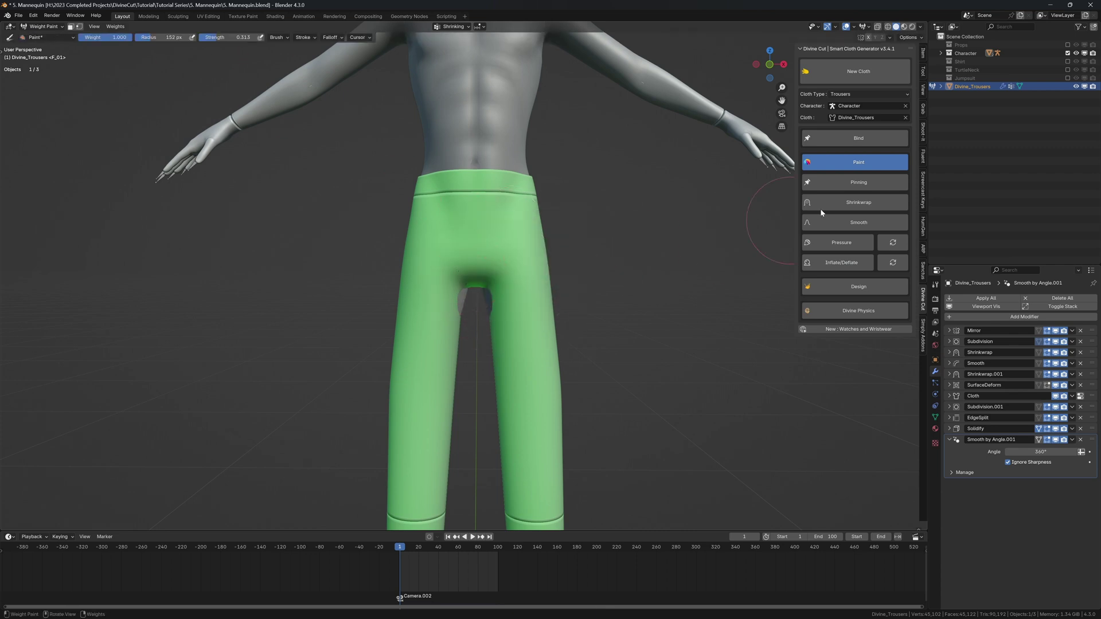
# Step: Enable the Screencast Keys display and hide the viewport sidebar
pyautogui.click(923, 189)
pyautogui.click(806, 49)
pyautogui.press('n')
pyautogui.scroll(2, 448, 265)
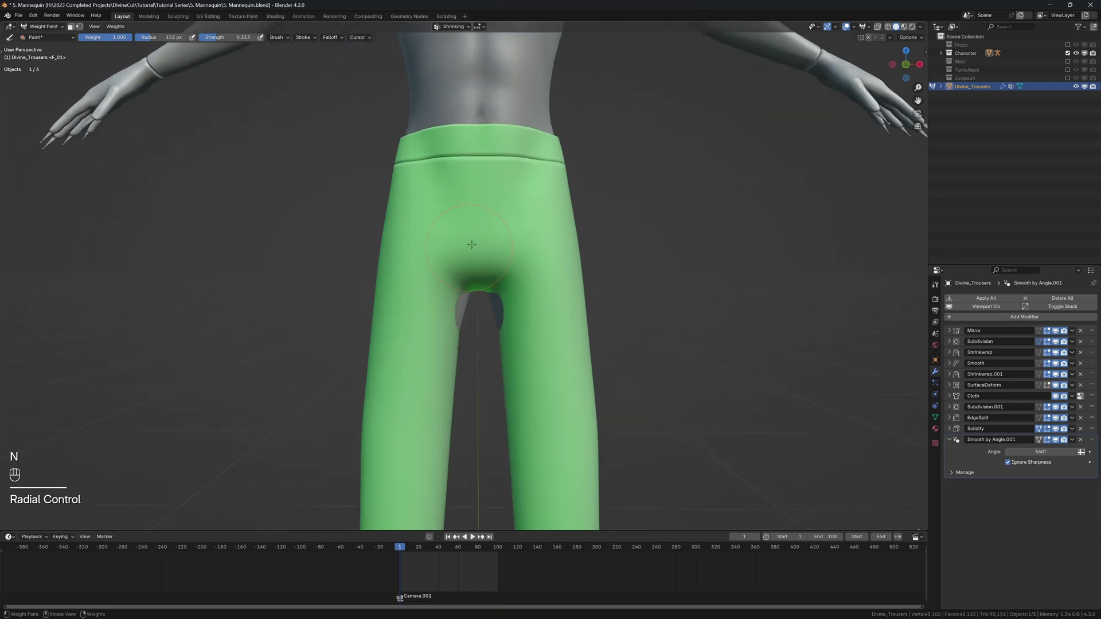
# Step: Paint Shrinking weight over the crotch area of the trousers
pyautogui.moveTo(501, 226)
pyautogui.mouseDown()
pyautogui.moveTo(458, 206)
pyautogui.moveTo(516, 195)
pyautogui.moveTo(500, 251)
pyautogui.mouseUp()
pyautogui.moveTo(474, 257)
pyautogui.mouseDown(button='middle')
pyautogui.moveTo(506, 229)
pyautogui.moveTo(622, 226)
pyautogui.moveTo(582, 249)
pyautogui.moveTo(608, 254)
pyautogui.mouseUp(button='middle')
pyautogui.scroll(-2, 582, 249)
# Step: Return to Object Mode, play the cloth simulation to check the crotch, and go back to the first frame
pyautogui.press('q')
pyautogui.click(583, 252)
pyautogui.scroll(-2, 609, 254)
pyautogui.hotkey('shift', 'space')
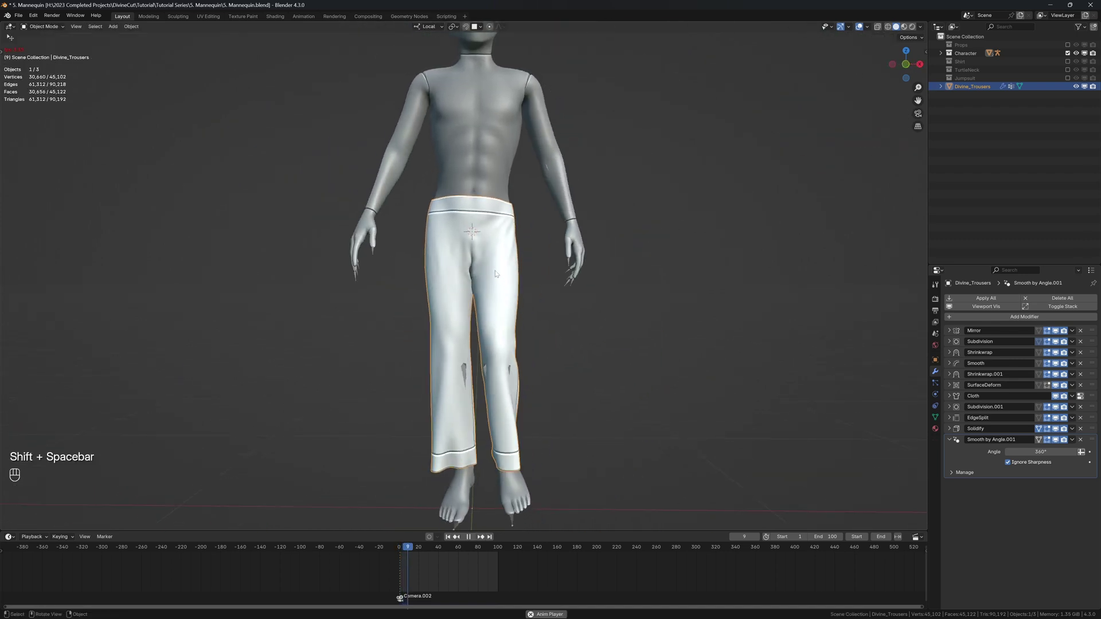
pyautogui.hotkey('shift', 'space')
pyautogui.hotkey('shift', 'Left')
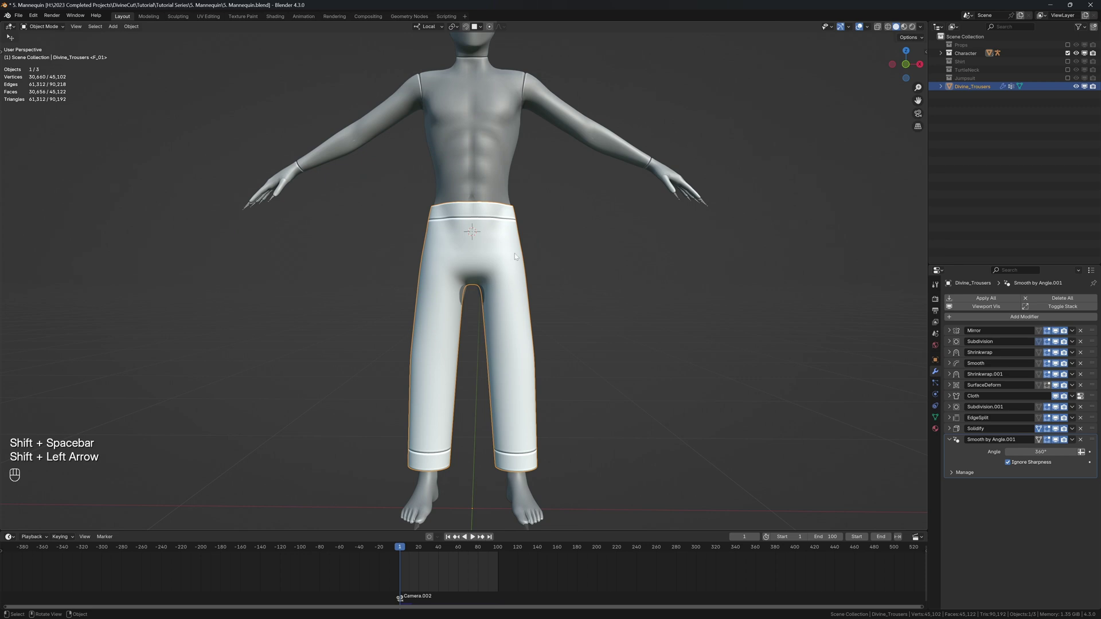
# Step: Reopen the Divine Cut tools, start Inflate/Deflate weight painting on the trousers and reset the painted Shrinking weights
pyautogui.press('n')
pyautogui.click(923, 424)
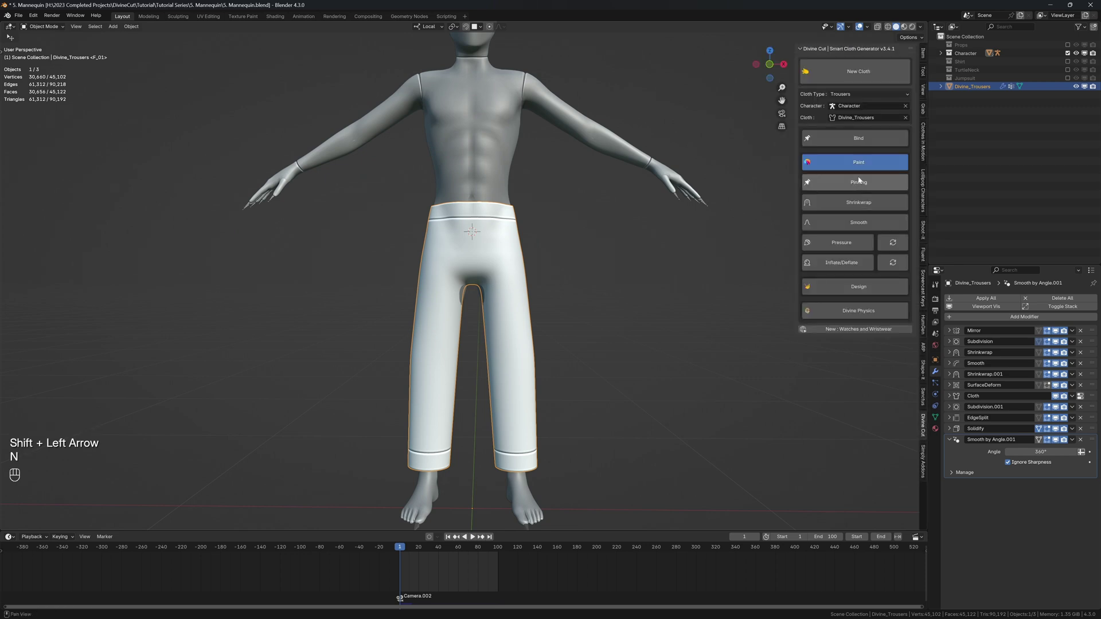
pyautogui.click(841, 263)
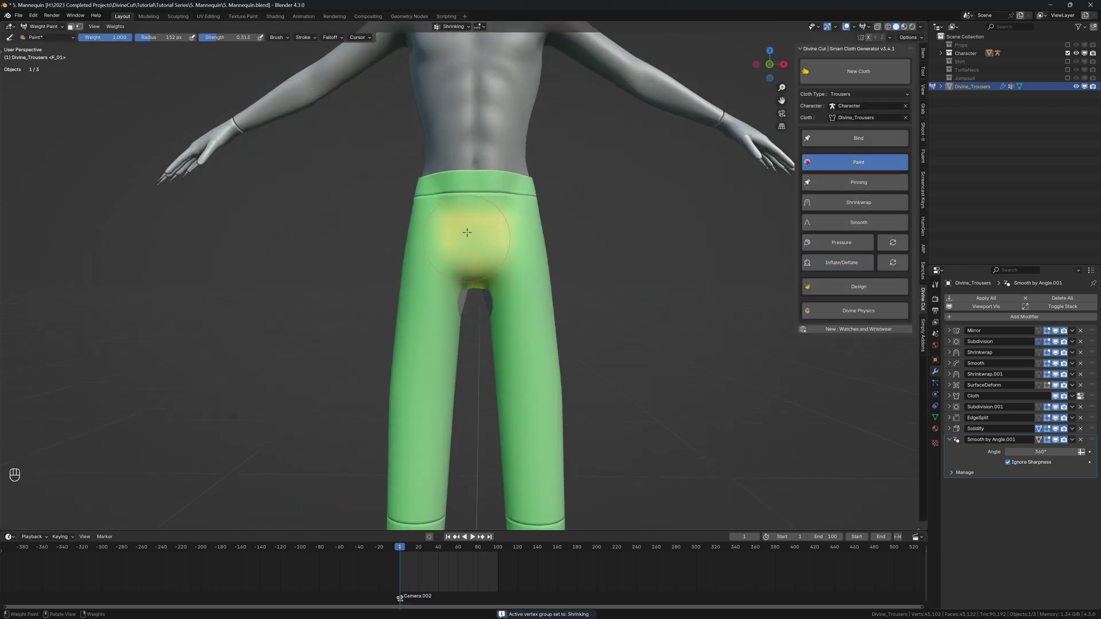
pyautogui.click(893, 262)
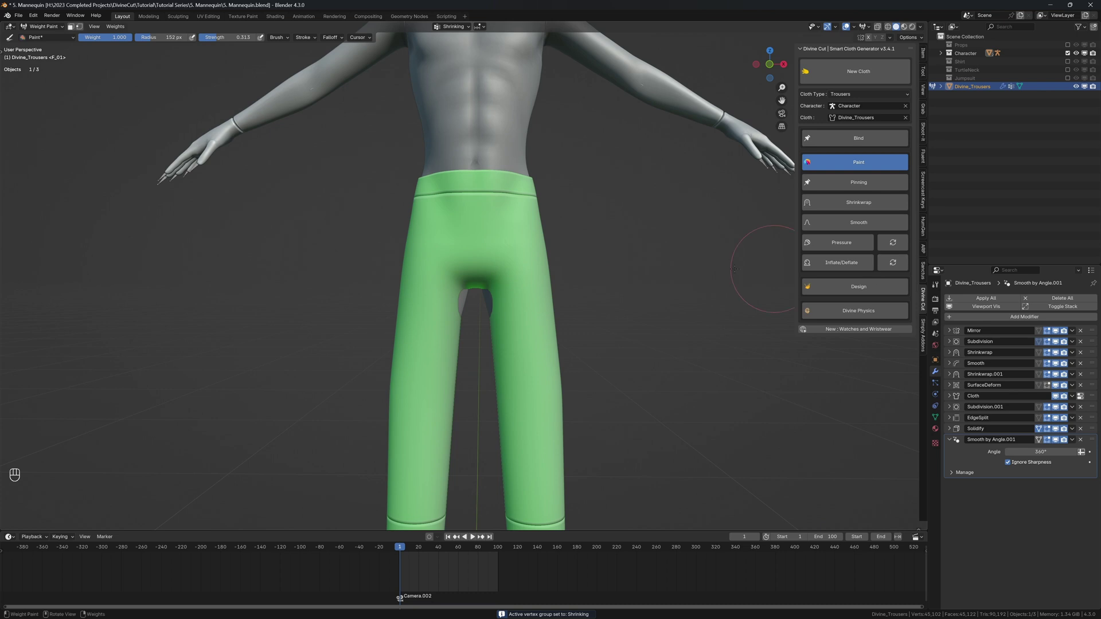
# Step: Set the brush strength to 0.240 and paint light Shrinking weight over the crotch of the trousers
pyautogui.moveTo(497, 270); pyautogui.dragTo(492, 267, button='middle')
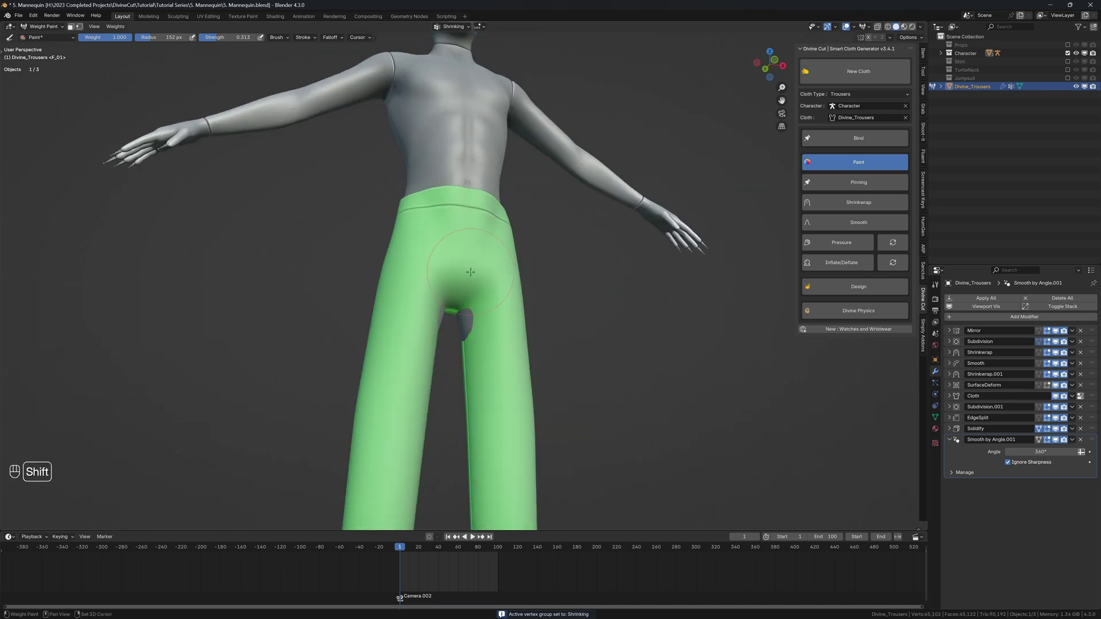
pyautogui.hotkey('shift', 'f')
pyautogui.click(453, 294)
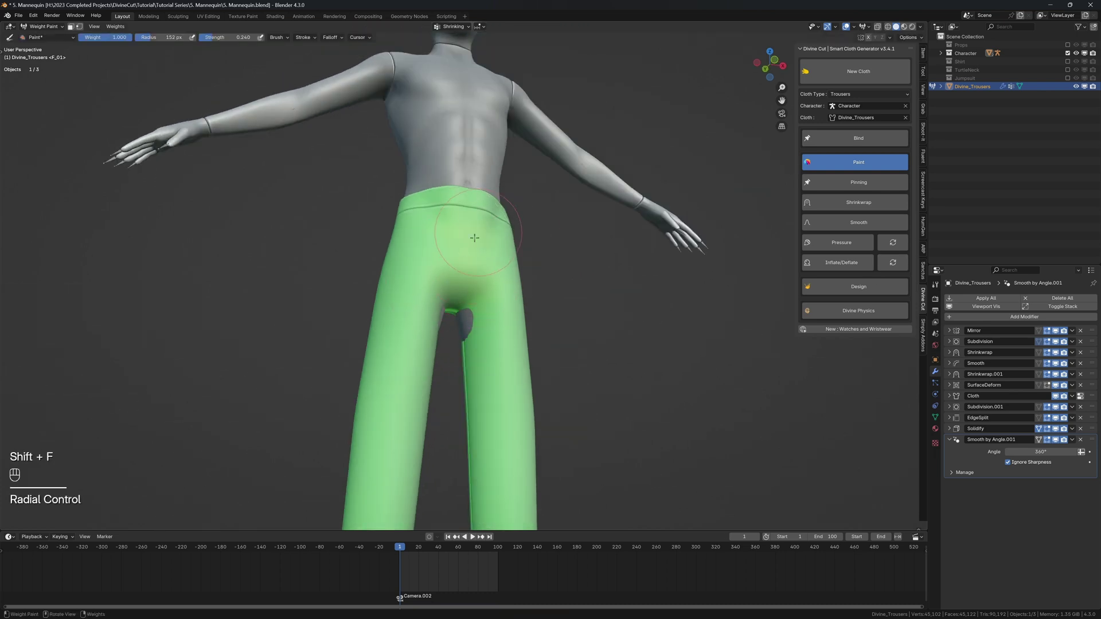
# Step: Leave Weight Paint mode, play the cloth simulation to check the repainted crotch, and return to the first frame
pyautogui.press('q')
pyautogui.click(491, 267)
pyautogui.hotkey('shift', 'space')
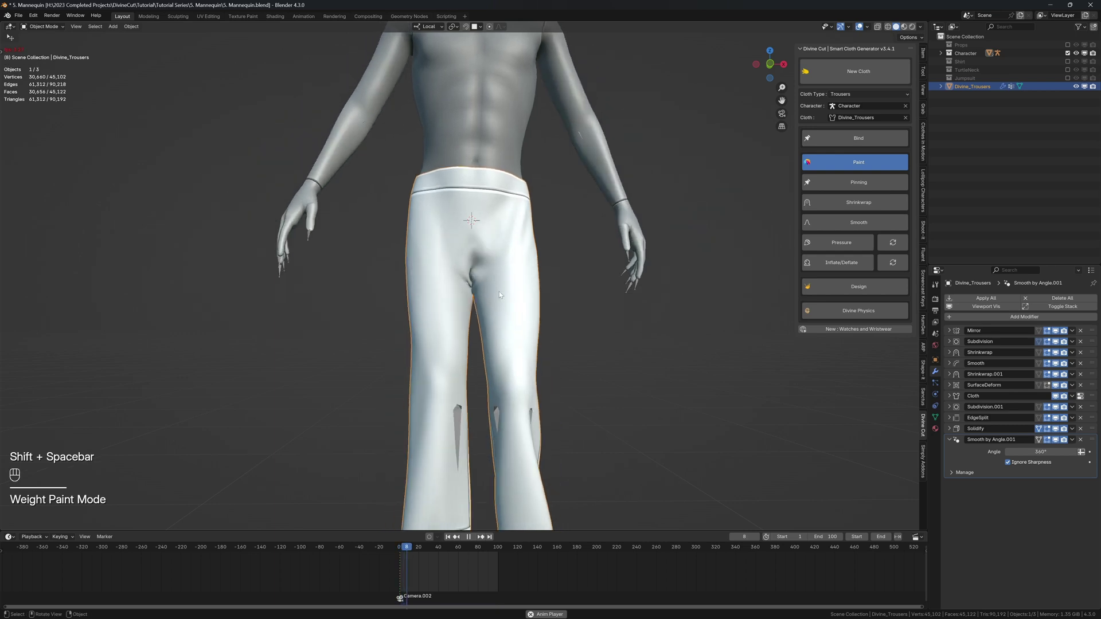
pyautogui.scroll(-2, 522, 318)
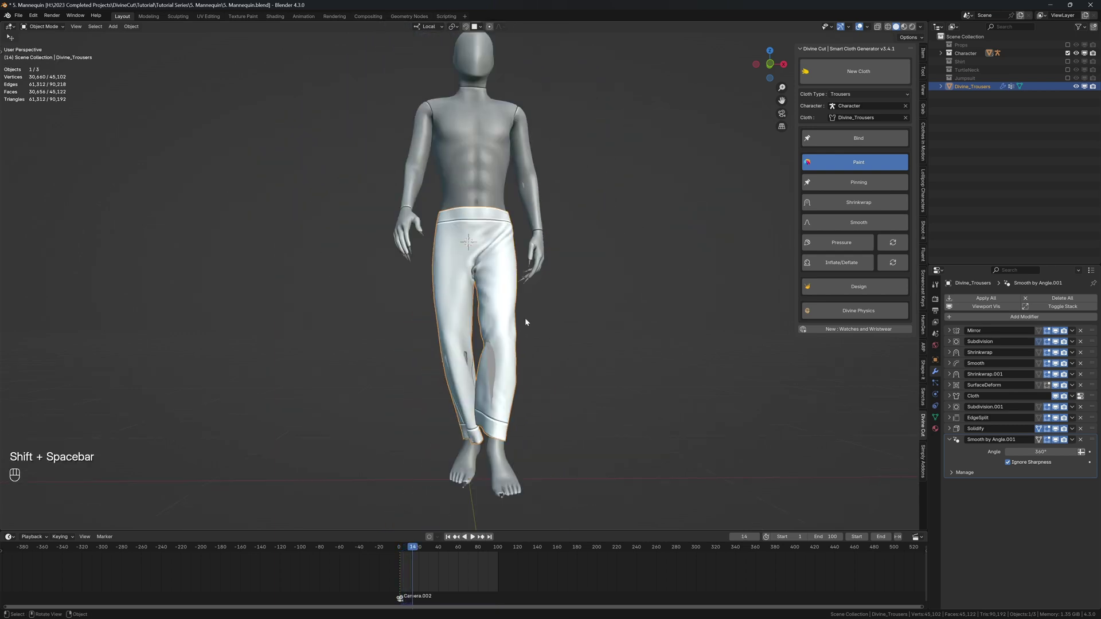
pyautogui.hotkey('shift', 'space')
pyautogui.hotkey('shift', 'space')
pyautogui.hotkey('shift', 'Left')
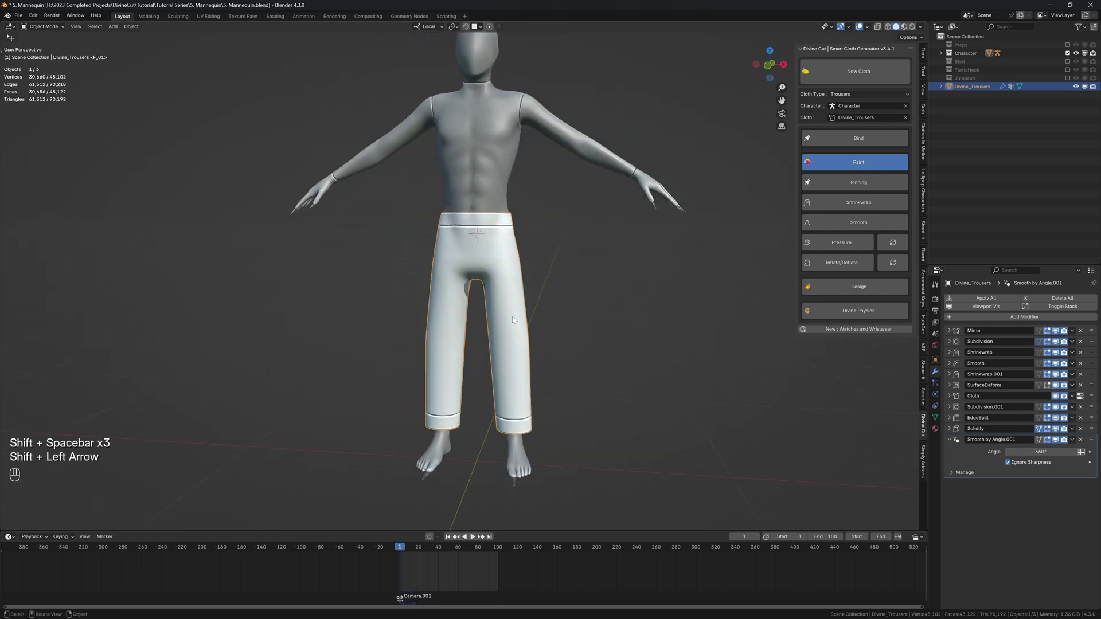
# Step: In Edit Mode, select the vertex path down the front of the trouser leg to the hem and move it along Y
pyautogui.press('Tab')
pyautogui.moveTo(492, 272); pyautogui.dragTo(494, 232, button='middle')
pyautogui.click(499, 250)
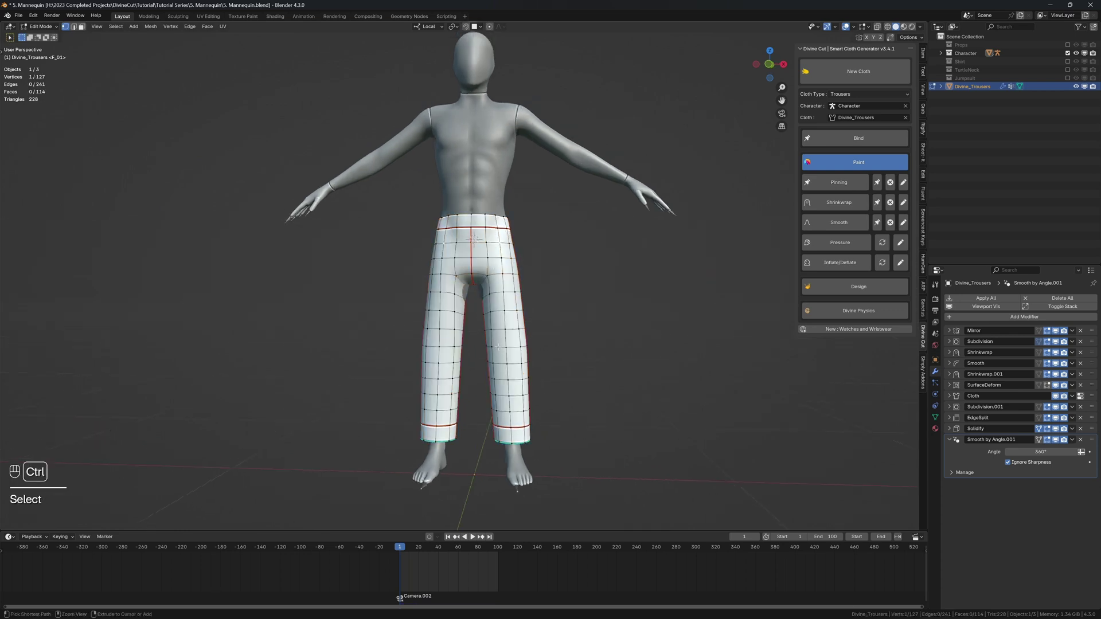
pyautogui.keyDown('ctrl'); pyautogui.click(512, 442); pyautogui.keyUp('ctrl')
pyautogui.moveTo(511, 424); pyautogui.dragTo(430, 441, button='middle')
pyautogui.scroll(2, 504, 390)
pyautogui.moveTo(514, 321); pyautogui.dragTo(533, 350, button='middle')
pyautogui.press('g')
pyautogui.press('y')
# Step: Apply an edge crease to the selected line down the front of the trouser leg and return to Object Mode
pyautogui.keyDown('shift'); pyautogui.click(462, 347); pyautogui.keyUp('shift')
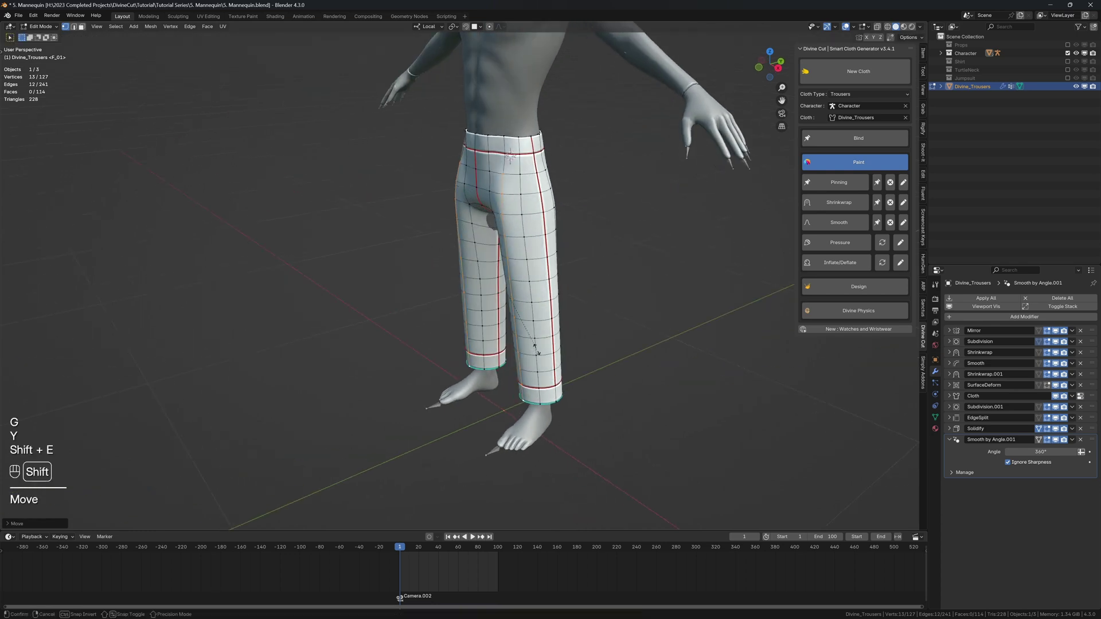
pyautogui.click(598, 444)
pyautogui.moveTo(599, 446); pyautogui.dragTo(700, 229, button='middle')
pyautogui.press('Tab')
# Step: Play the cloth simulation and examine the creased trouser legs
pyautogui.moveTo(616, 209); pyautogui.dragTo(569, 259, button='middle')
pyautogui.hotkey('shift', 'space')
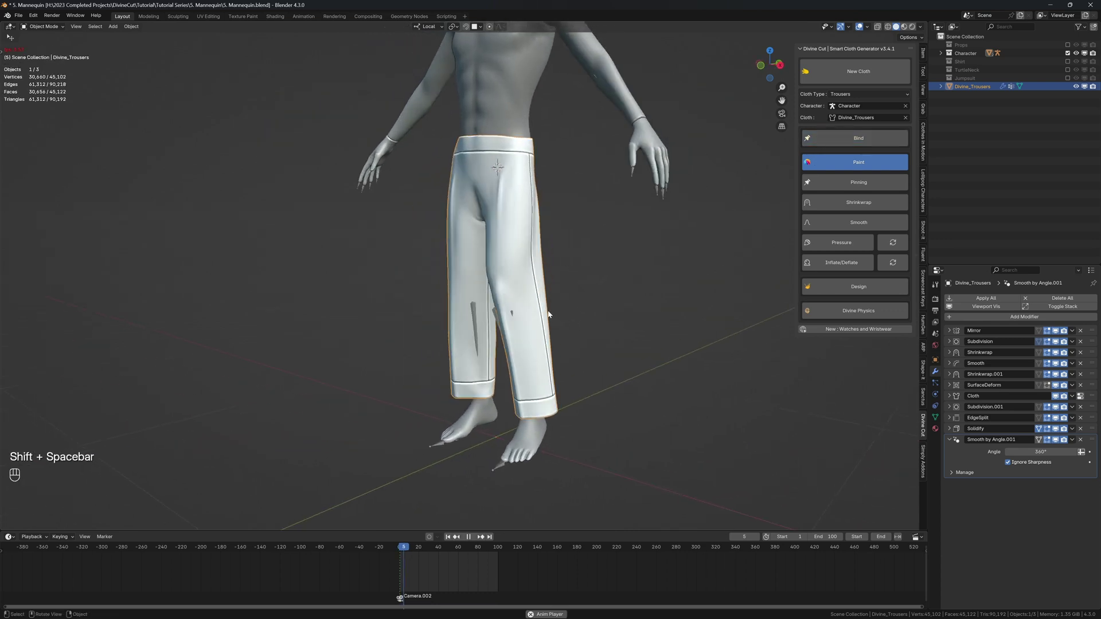
pyautogui.moveTo(509, 323); pyautogui.dragTo(649, 342, button='middle')
# Step: Set the viewport level of the Subdivision.001 modifier on the trousers to 2
pyautogui.click(952, 407)
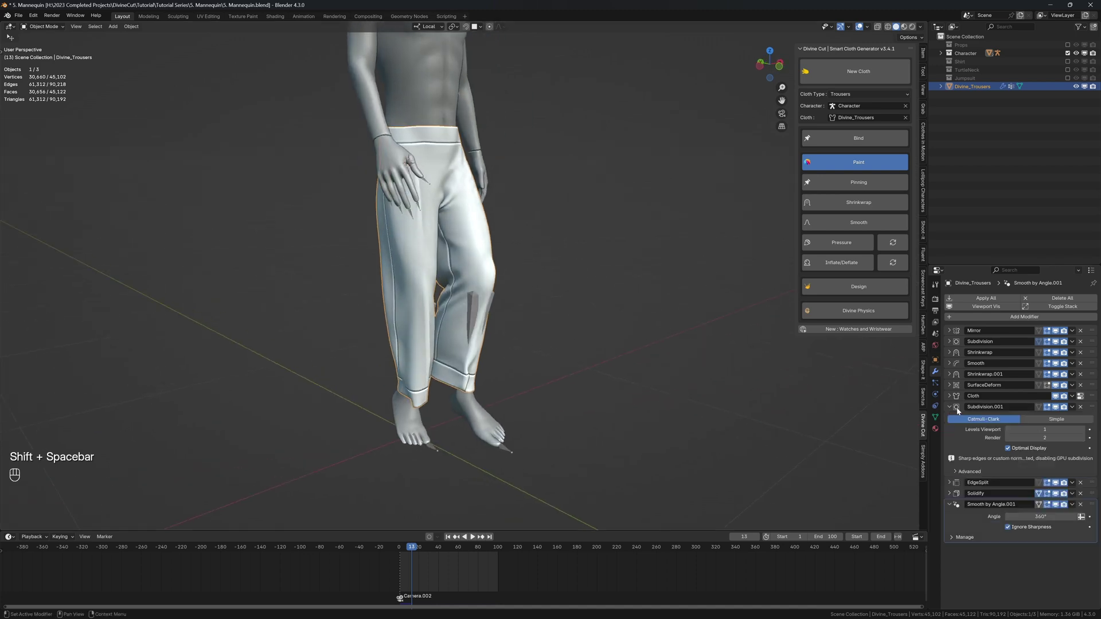
pyautogui.click(1083, 429)
pyautogui.moveTo(527, 247); pyautogui.dragTo(443, 245, button='middle')
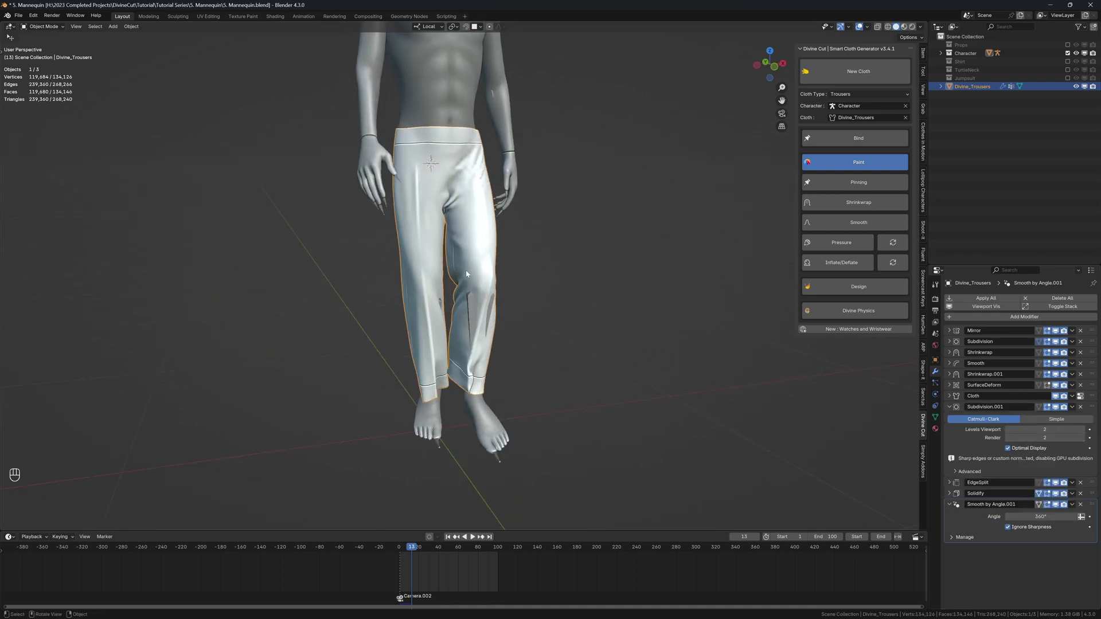
# Step: Play the simulation further with the overlays hidden, restore the overlays and examine the folds and hems up close
pyautogui.hotkey('shift', 'space')
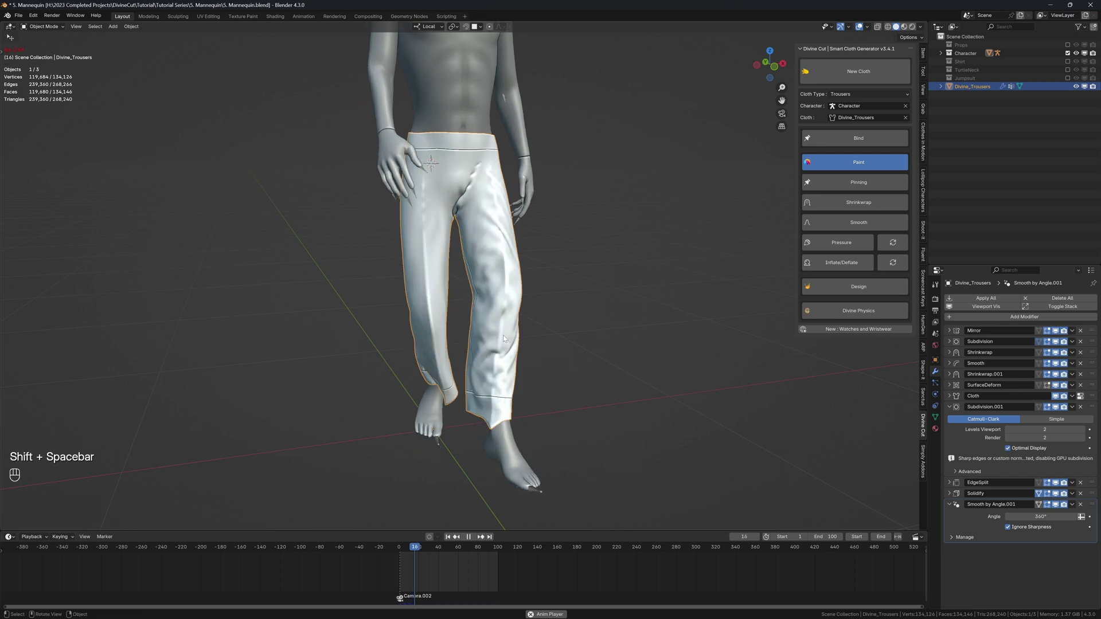
pyautogui.hotkey('shift', 'space')
pyautogui.hotkey('shift', 'alt', 'z')
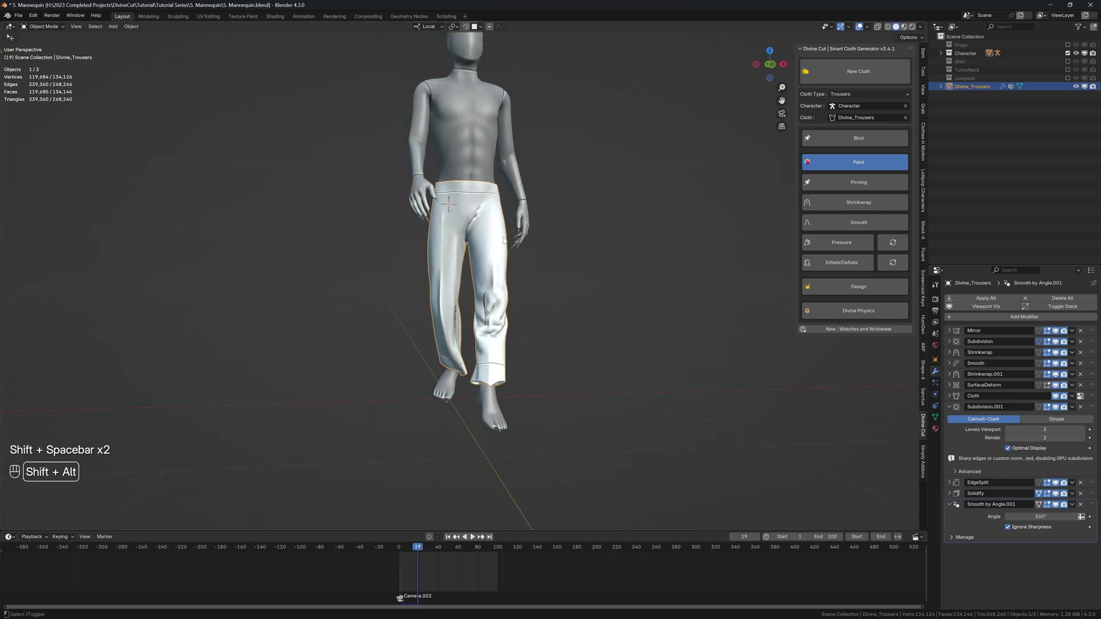
pyautogui.hotkey('shift', 'space')
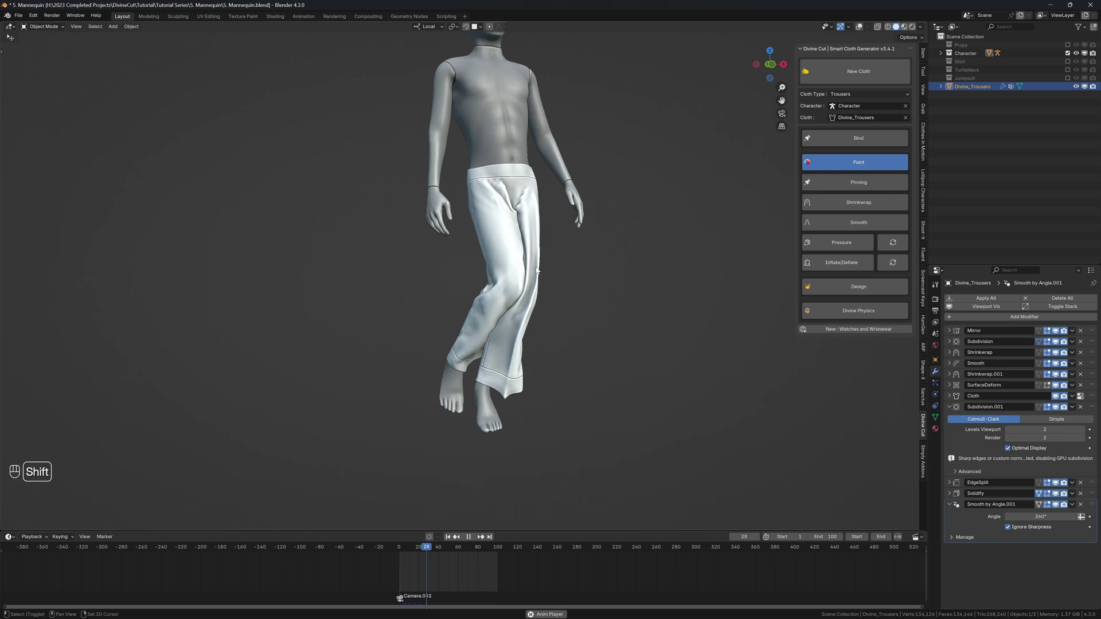
pyautogui.hotkey('shift', 'space')
pyautogui.hotkey('shift', 'alt', 'z')
pyautogui.scroll(3, 510, 386)
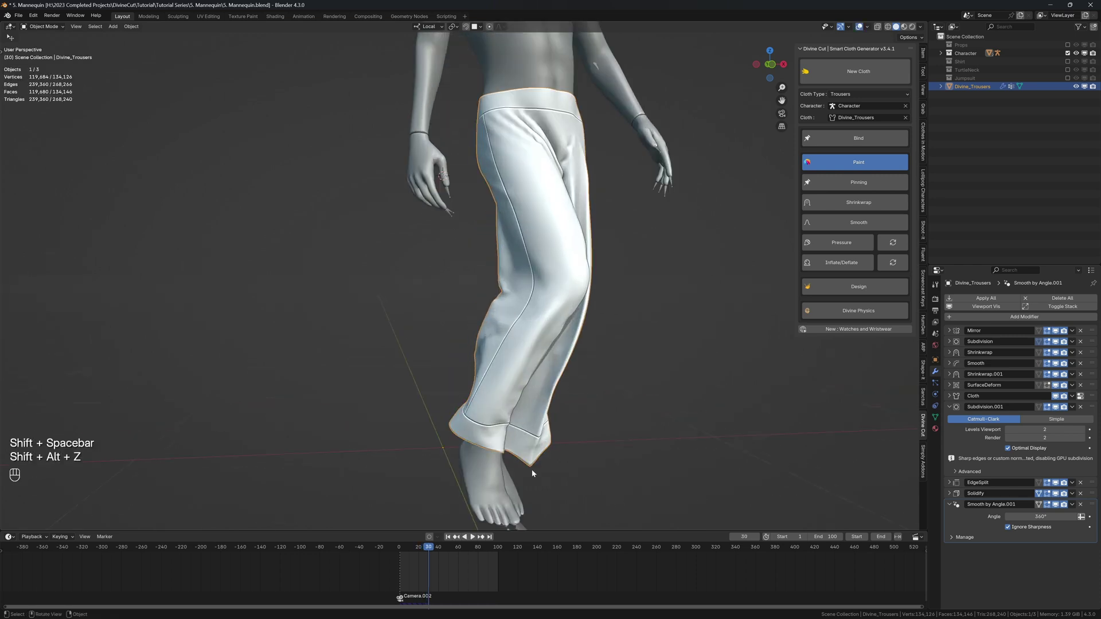
# Step: Back on the first frame, remove the crease from the front cuff edge with an edge crease of -1 and return to Object Mode
pyautogui.hotkey('shift', 'Left')
pyautogui.press('Tab')
pyautogui.hotkey('shift', 'alt', 'z')
pyautogui.hotkey('shift', 'alt', 'z')
pyautogui.press('2')
pyautogui.click(488, 405)
pyautogui.hotkey('shift', 'e')
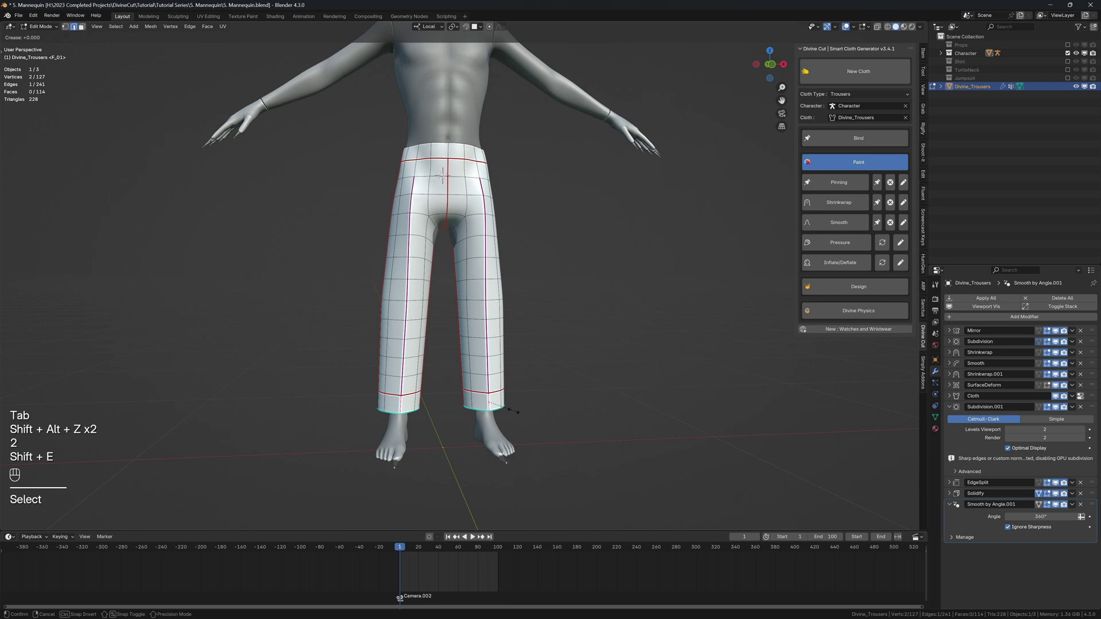
pyautogui.write('1')
pyautogui.press('-')
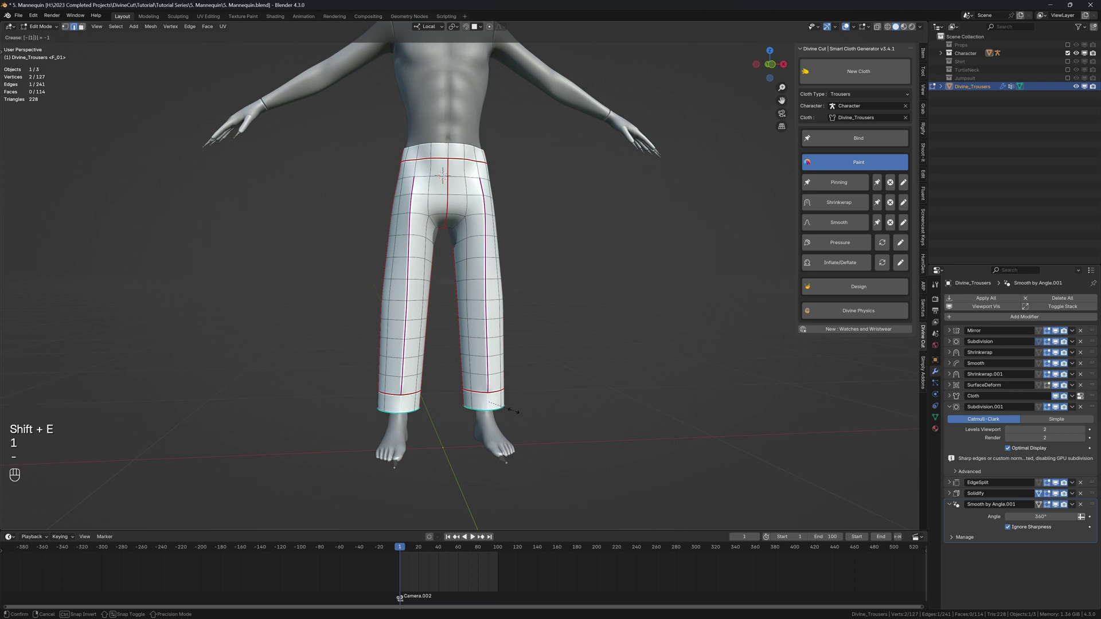
pyautogui.press('Return')
pyautogui.press('Tab')
# Step: Play the cloth simulation to check the cuffs and front creases, view it without overlays, and return to the first frame
pyautogui.hotkey('shift', 'space')
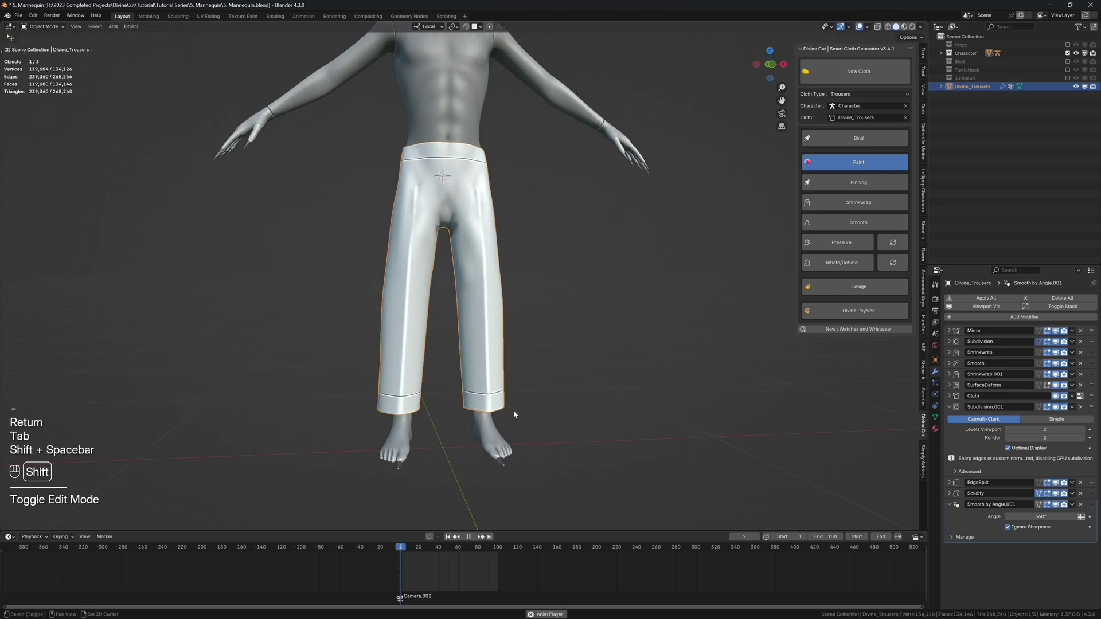
pyautogui.hotkey('shift', 'space')
pyautogui.hotkey('shift', 'Left')
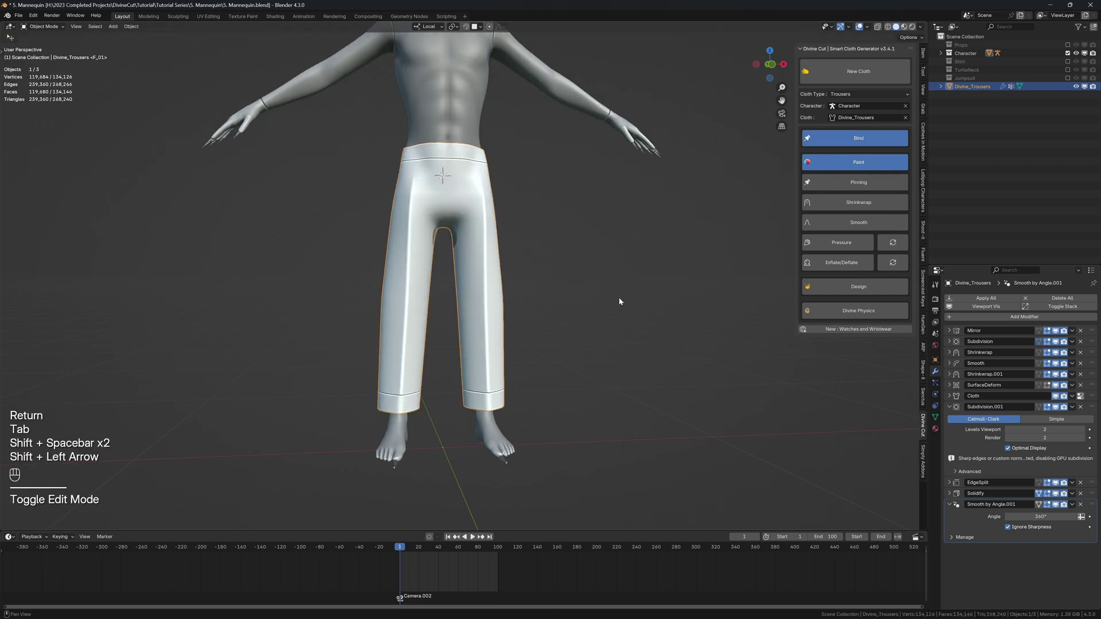
pyautogui.hotkey('shift', 'space')
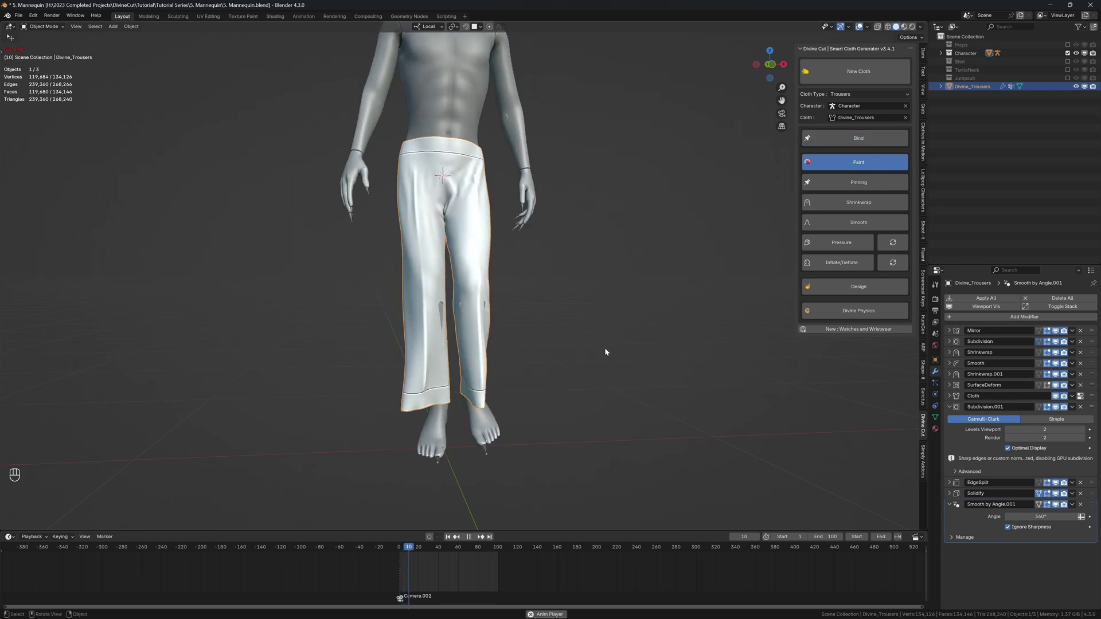
pyautogui.hotkey('shift', 'space')
pyautogui.hotkey('shift', 'alt', 'z')
pyautogui.moveTo(495, 258)
pyautogui.mouseDown(button='middle')
pyautogui.moveTo(548, 317)
pyautogui.moveTo(565, 292)
pyautogui.moveTo(485, 288)
pyautogui.moveTo(638, 253)
pyautogui.moveTo(504, 250)
pyautogui.mouseUp(button='middle')
pyautogui.hotkey('shift', 'Left')
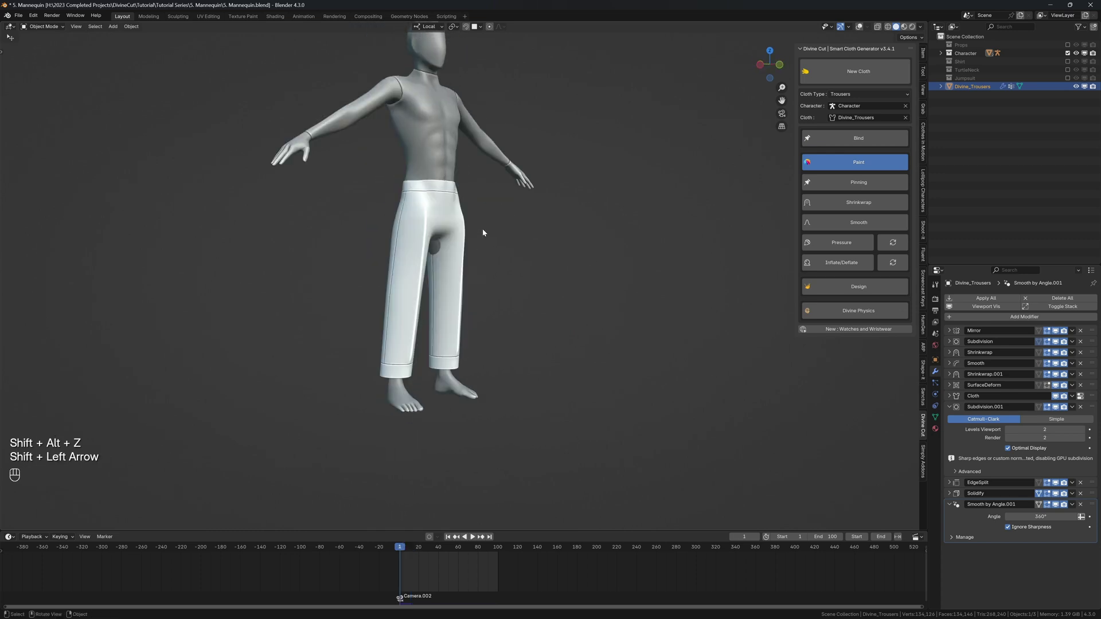
pyautogui.hotkey('shift', 'alt', 'z')
pyautogui.moveTo(469, 219); pyautogui.dragTo(450, 276, button='middle')
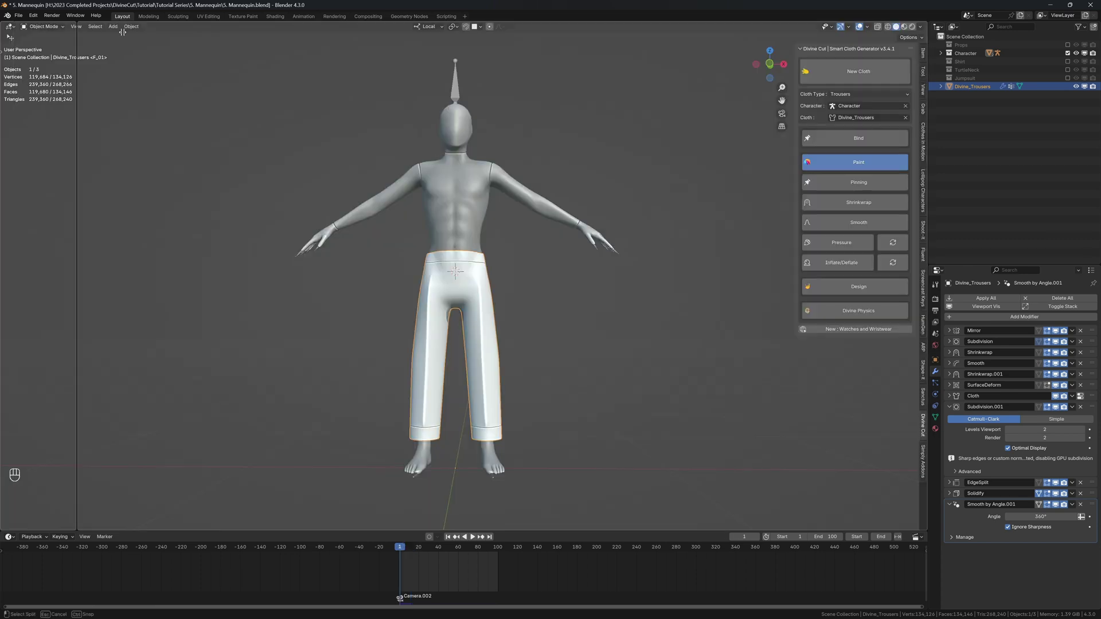
# Step: Split the viewport, turn the new area into an Asset Browser and show the Mens Belts of Divine Belts (Vol 1)
pyautogui.moveTo(4, 26); pyautogui.dragTo(197, 33)
pyautogui.hotkey('shift', 'F1')
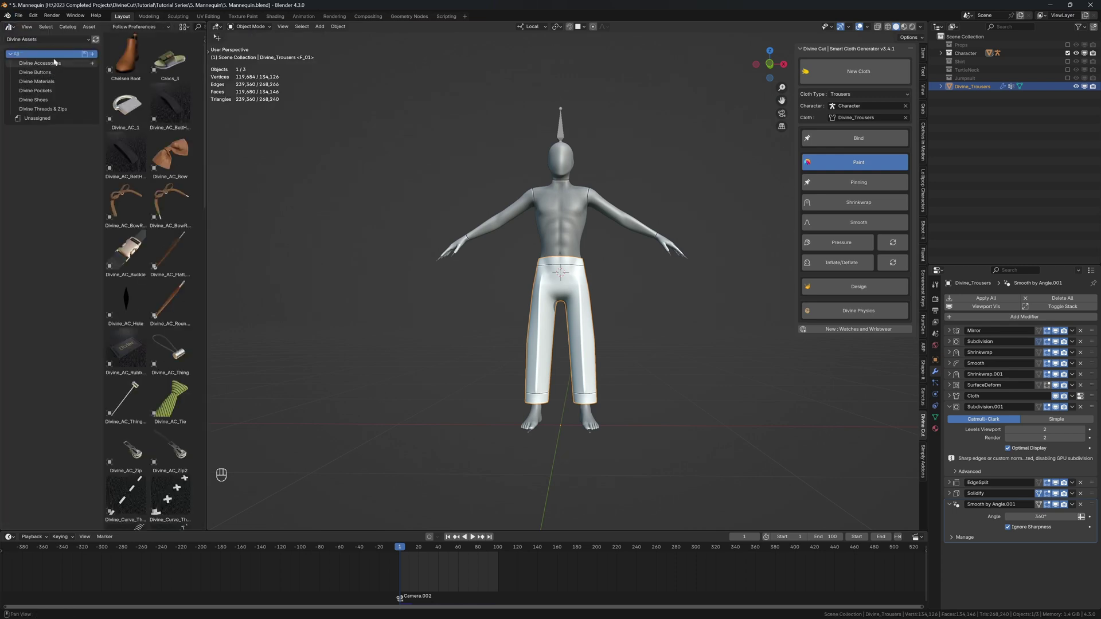
pyautogui.click(52, 40)
pyautogui.click(39, 196)
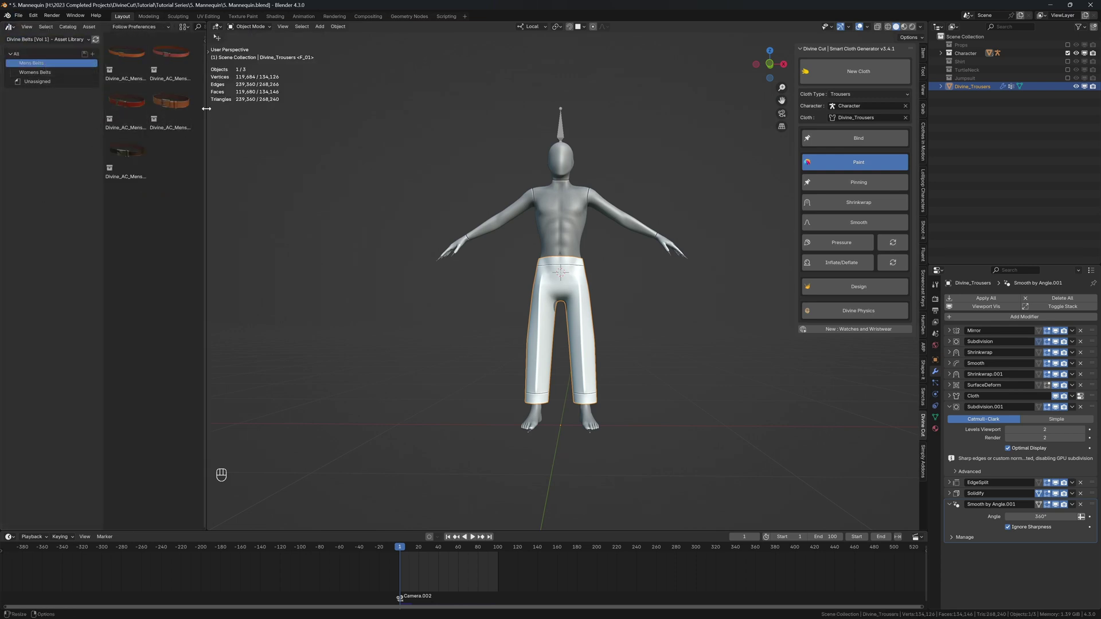
# Step: Widen the Asset Browser and enlarge its previews to browse the men's belts
pyautogui.moveTo(206, 108); pyautogui.dragTo(263, 108)
pyautogui.moveTo(193, 45); pyautogui.dragTo(258, 45)
pyautogui.scroll(-3, 169, 169)
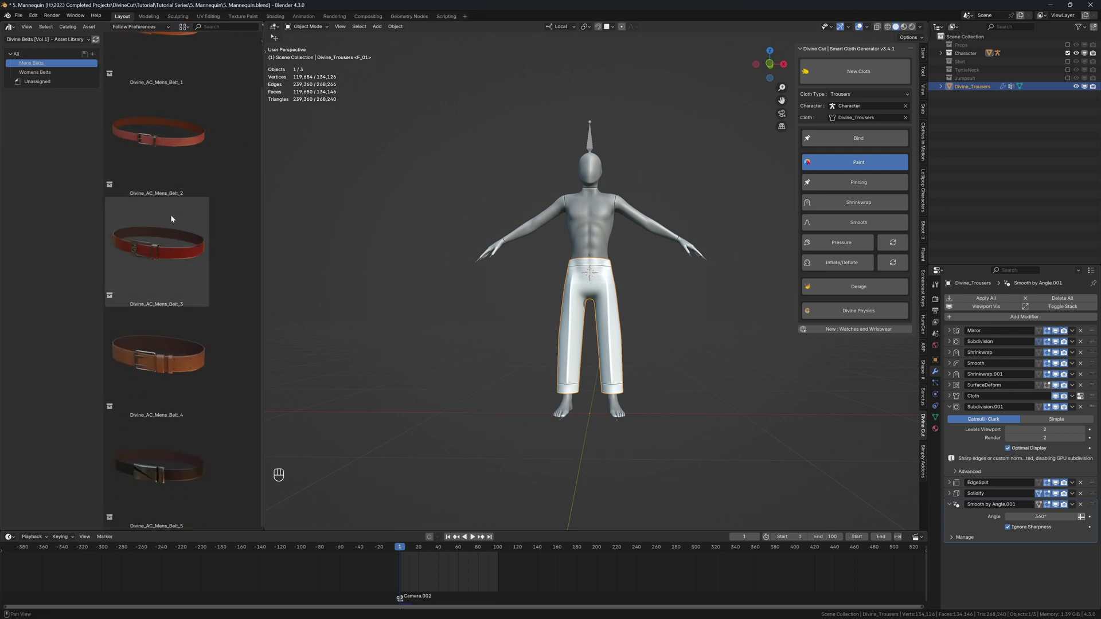
# Step: Add Divine_AC_Mens_Belt_3 at the trousers' waist and scale it down to about waist size in front view
pyautogui.moveTo(160, 247); pyautogui.dragTo(589, 269)
pyautogui.press('KP_1')
pyautogui.press('s')
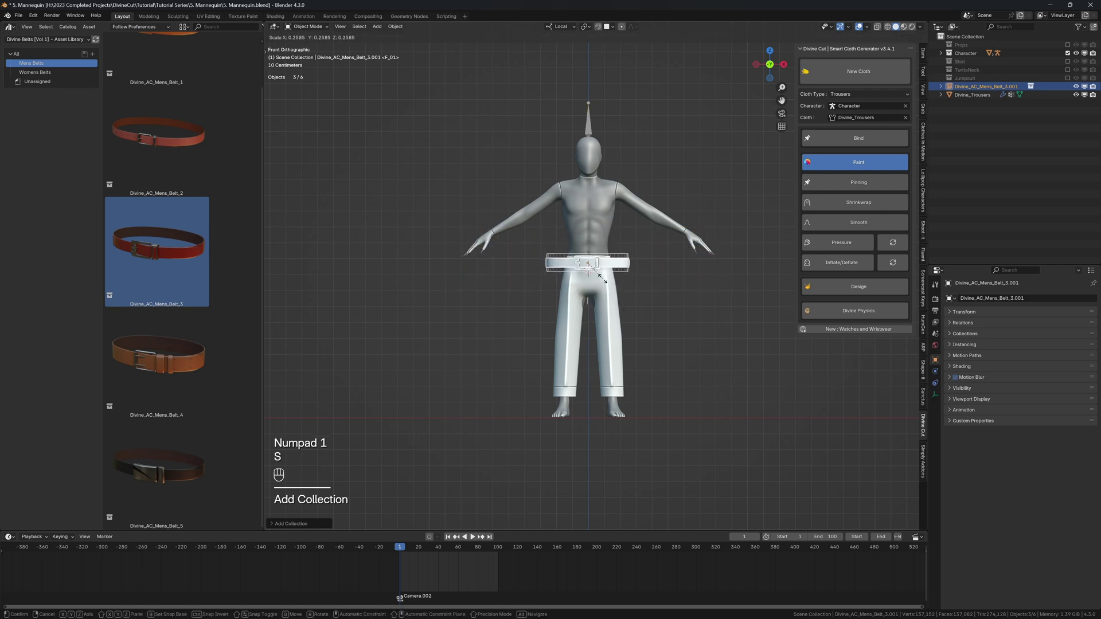
# Step: Move the belt along Y to centre it on the waist in side view, and adjust its scale along X
pyautogui.press('KP_3')
pyautogui.scroll(5, 599, 278)
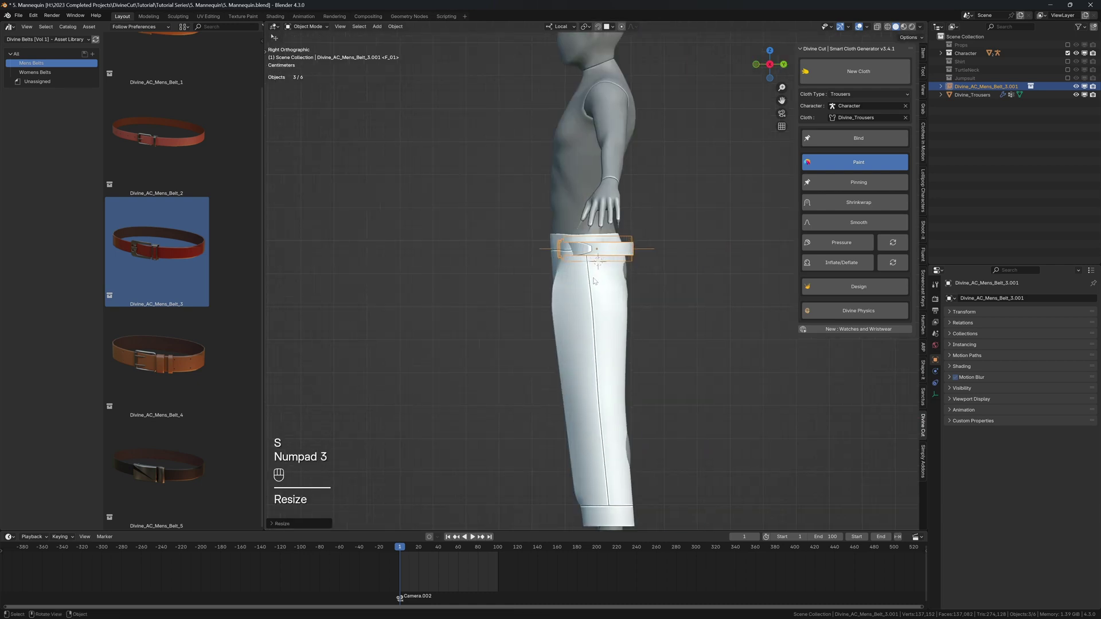
pyautogui.press('g')
pyautogui.press('y')
pyautogui.click(606, 294)
pyautogui.moveTo(606, 294); pyautogui.dragTo(635, 242, button='middle')
pyautogui.press('s')
pyautogui.press('x')
pyautogui.click(632, 296)
# Step: Apply the Divine Accessory design tool to the belt
pyautogui.click(854, 162)
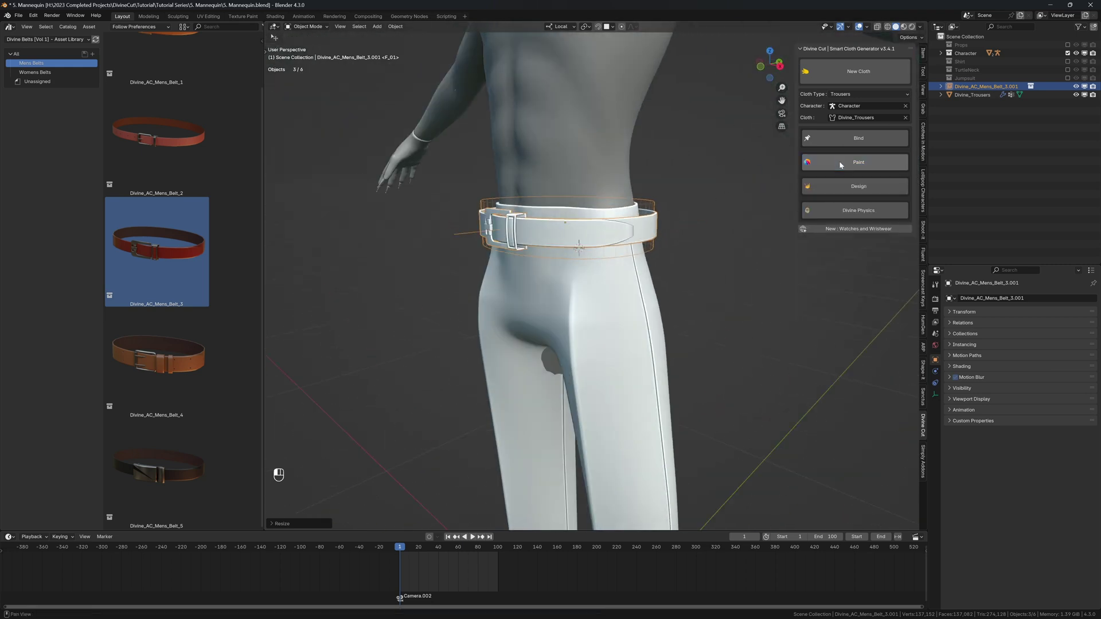
pyautogui.click(838, 187)
pyautogui.click(827, 209)
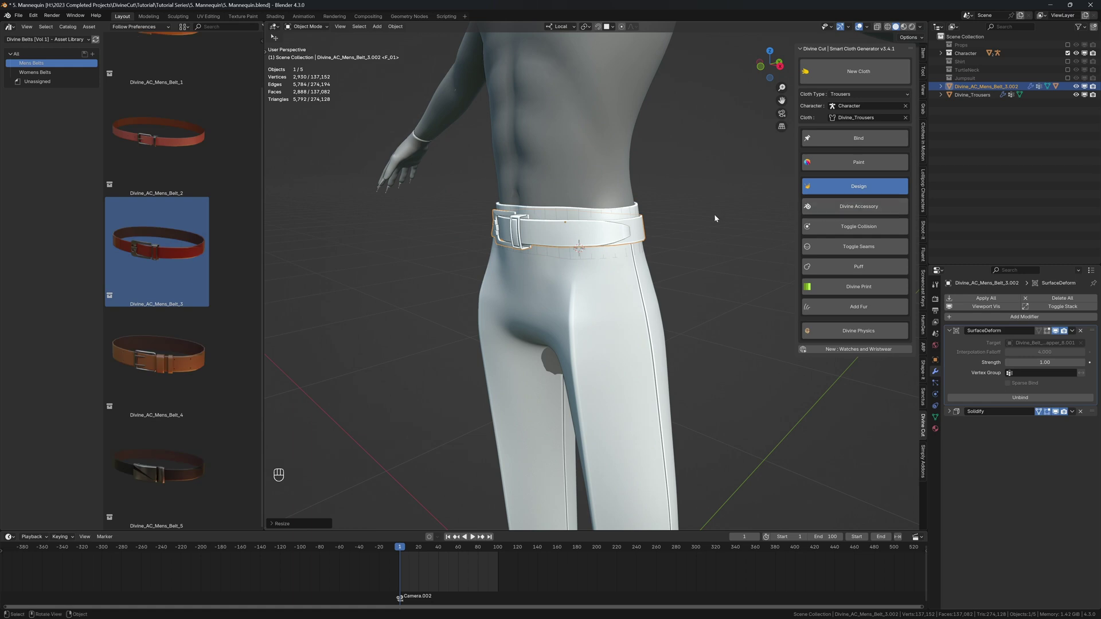
# Step: Move the belt along Z to line it up with the trousers' waistband
pyautogui.moveTo(659, 220); pyautogui.dragTo(621, 213, button='middle')
pyautogui.press('g')
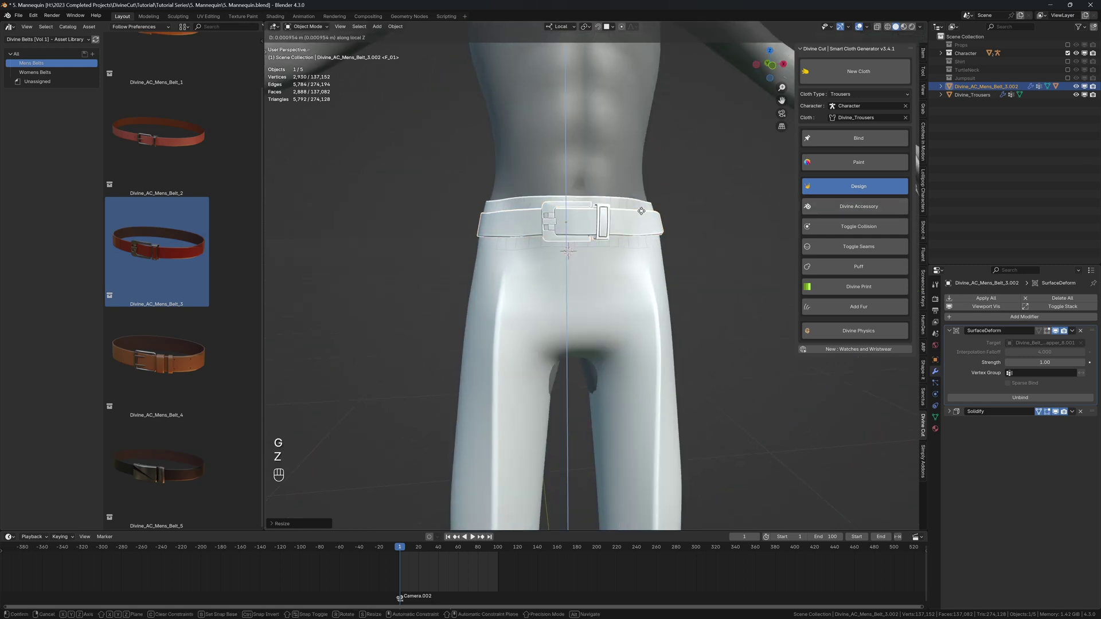
pyautogui.click(637, 197)
pyautogui.moveTo(637, 201); pyautogui.dragTo(697, 218, button='middle')
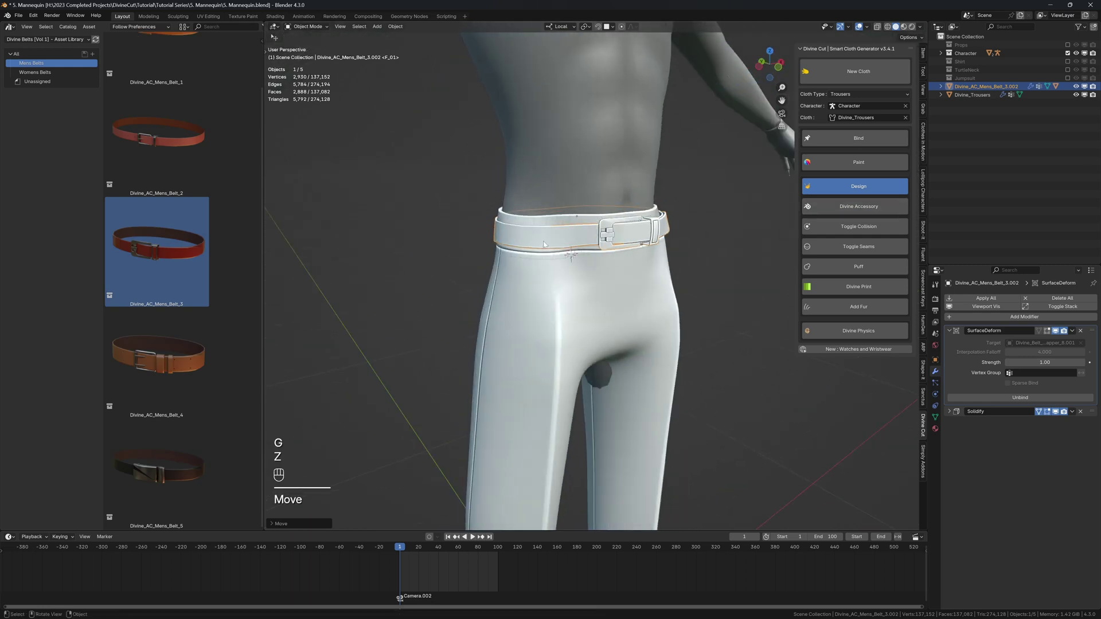
# Step: Raise the top edge loop of the trousers' waistband along Z and bind the trousers again
pyautogui.click(537, 275)
pyautogui.press('Tab')
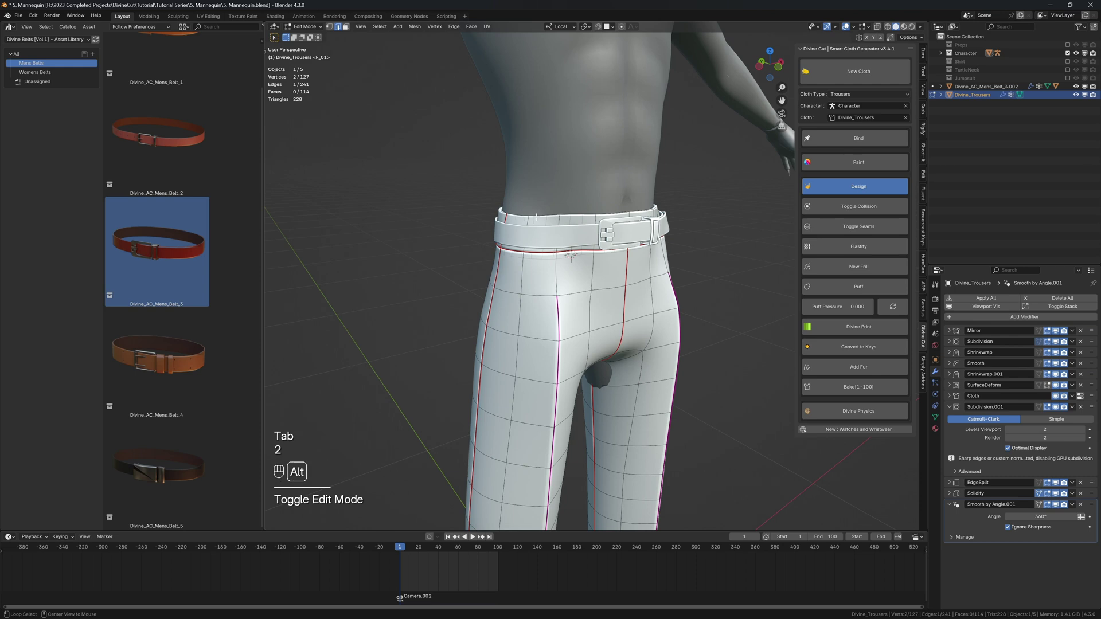
pyautogui.keyDown('alt'); pyautogui.click(536, 217); pyautogui.keyUp('alt')
pyautogui.press('g')
pyautogui.press('z')
pyautogui.click(538, 200)
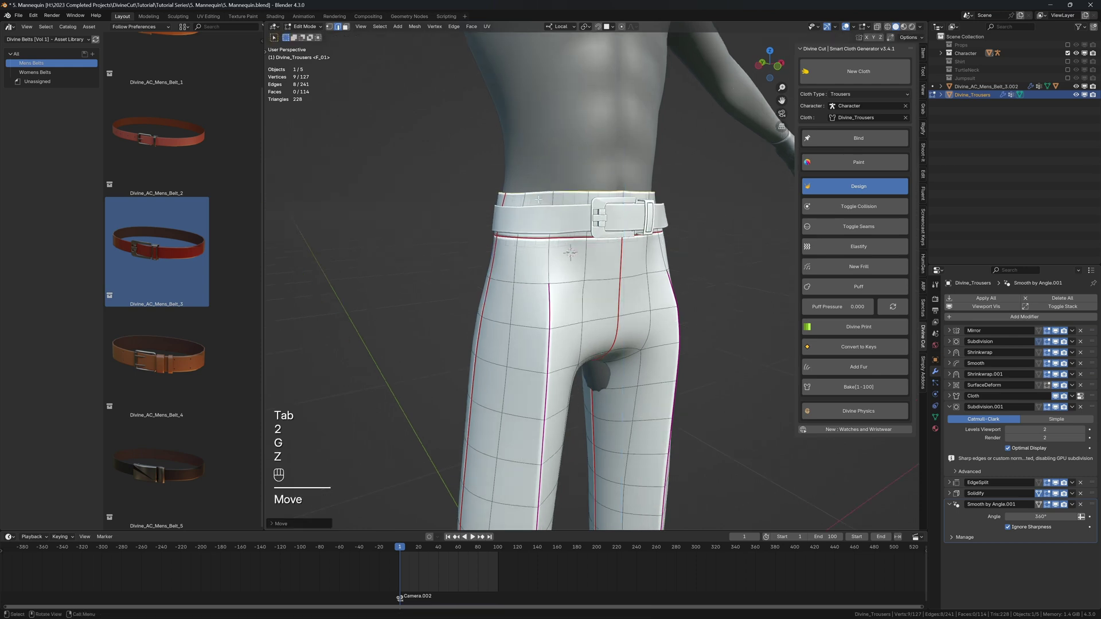
pyautogui.press('Tab')
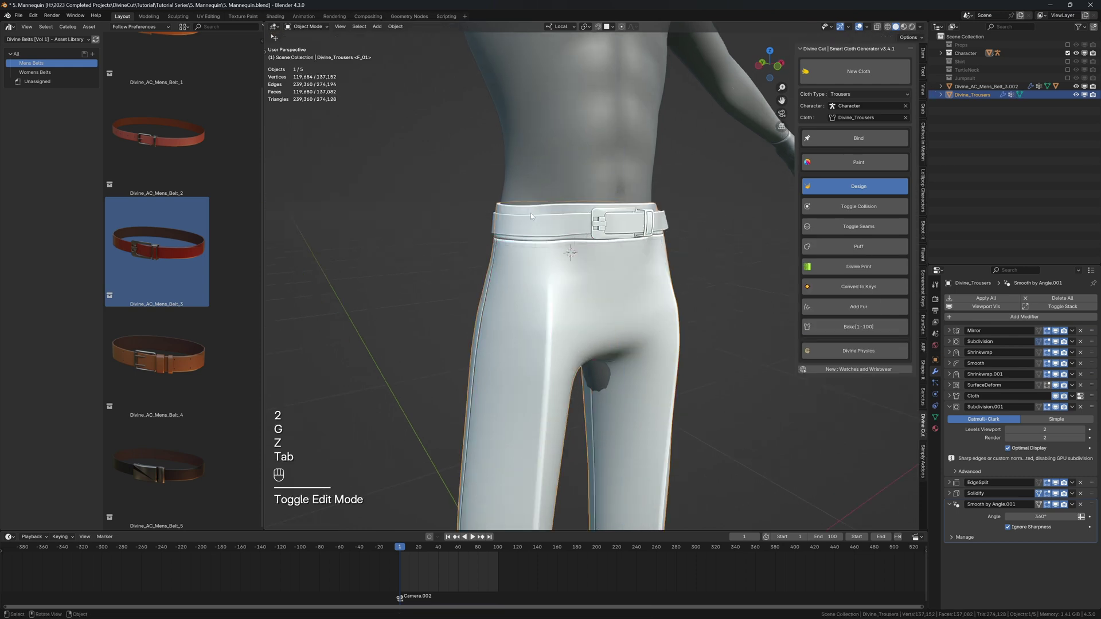
pyautogui.click(829, 143)
# Step: Select the belt and fine-tune its height along Z on the raised waistband
pyautogui.click(575, 219)
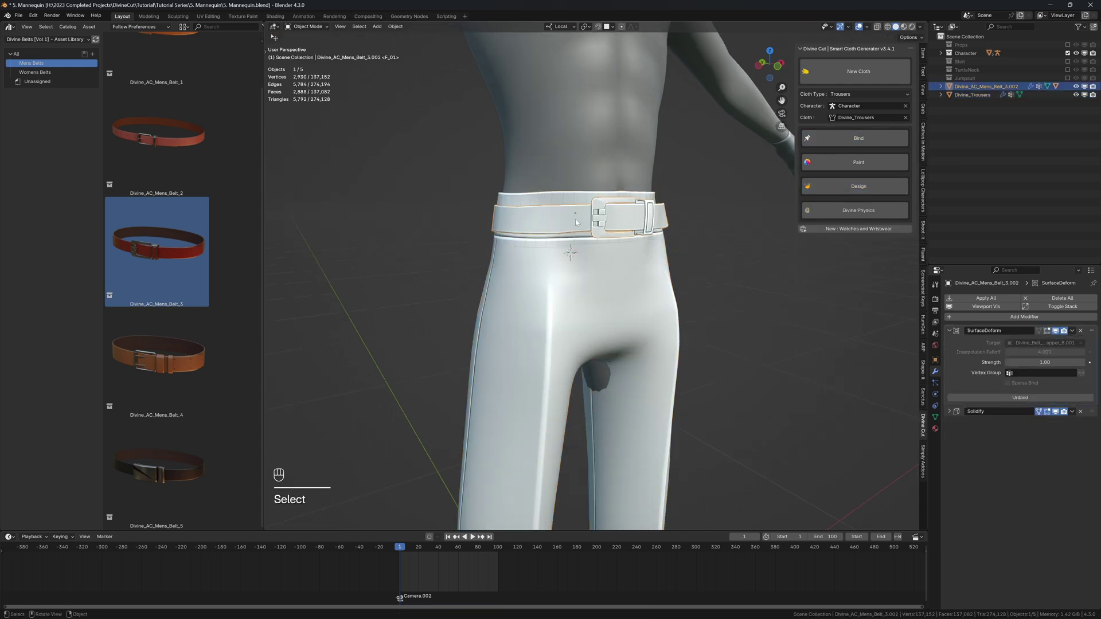
pyautogui.press('g')
pyautogui.click(575, 212)
pyautogui.moveTo(575, 213); pyautogui.dragTo(649, 232, button='middle')
pyautogui.press('g')
pyautogui.press('z')
pyautogui.click(550, 216)
# Step: Hide the sidebar and overlays, play the simulation briefly, and switch to Rendered shading to view the belted trousers
pyautogui.scroll(-4, 649, 232)
pyautogui.press('n')
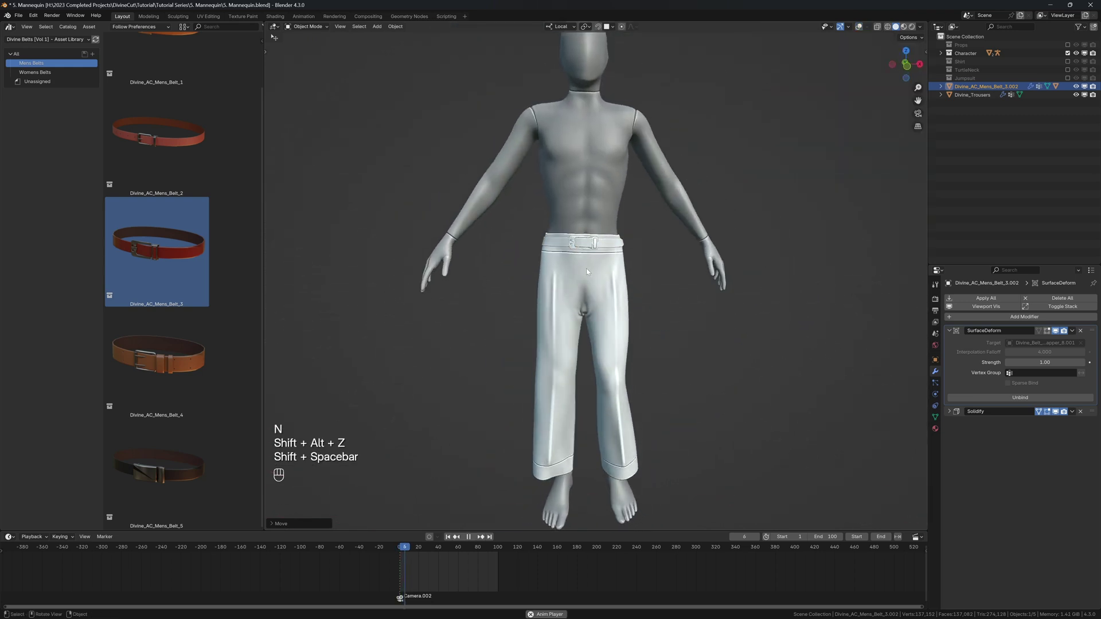
pyautogui.hotkey('shift', 'space')
pyautogui.press('z')
pyautogui.click(589, 199)
pyautogui.moveTo(589, 265); pyautogui.dragTo(615, 270, button='middle')
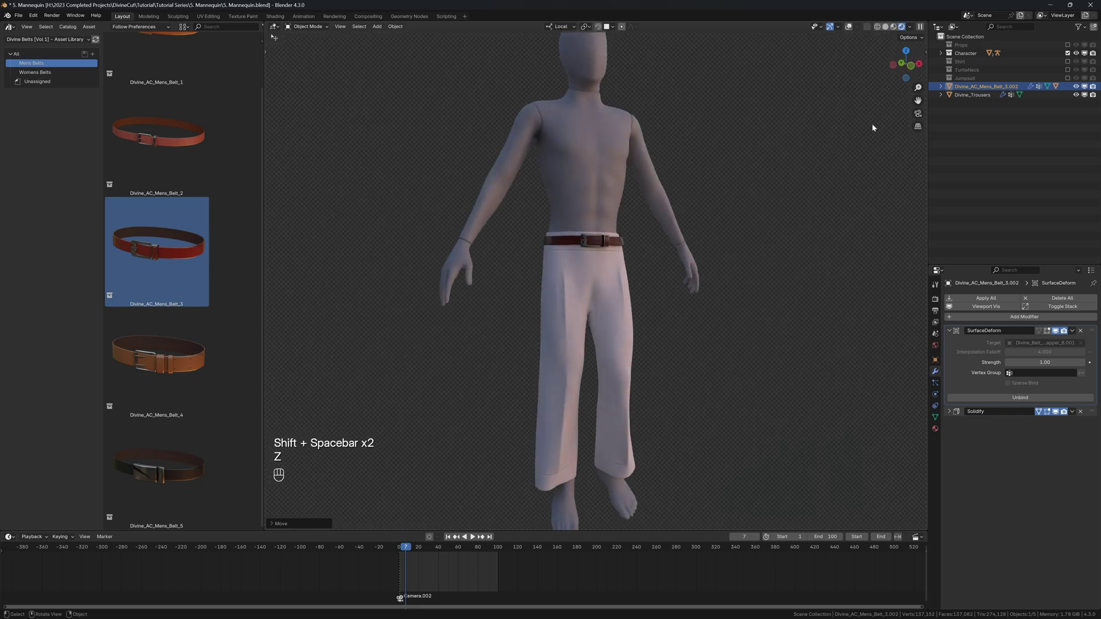